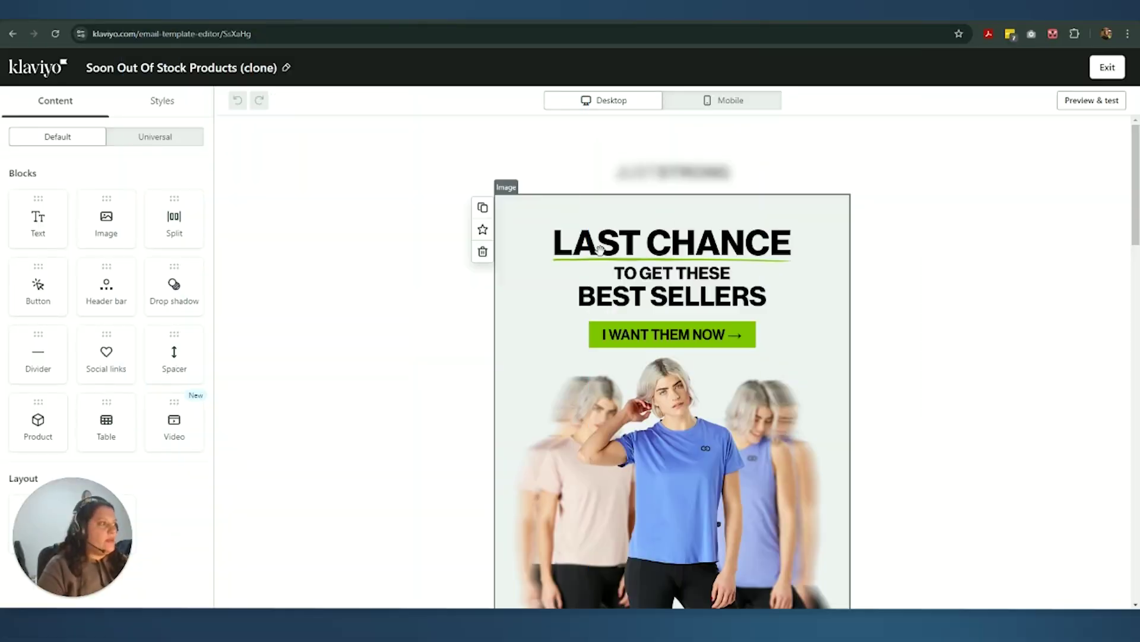
Step: Fill the saved email address into Sendtric's free countdown timer form
{"action": "scroll", "coordinate": [704, 208], "scroll_direction": "down", "scroll_amount": 6}
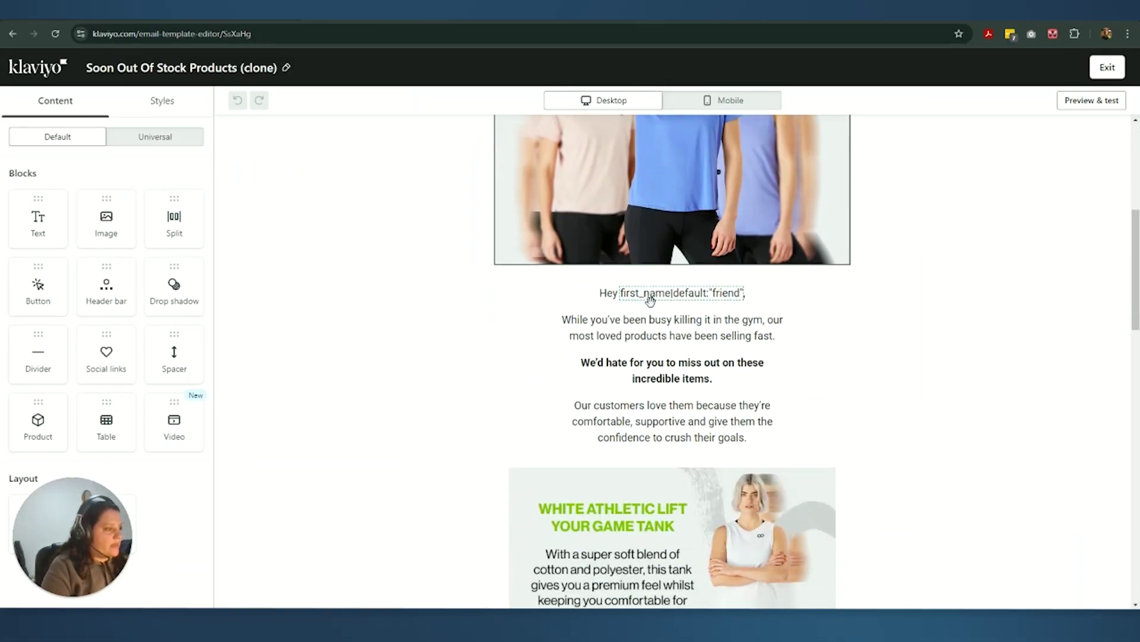
{"action": "scroll", "coordinate": [726, 382], "scroll_direction": "up", "scroll_amount": 5}
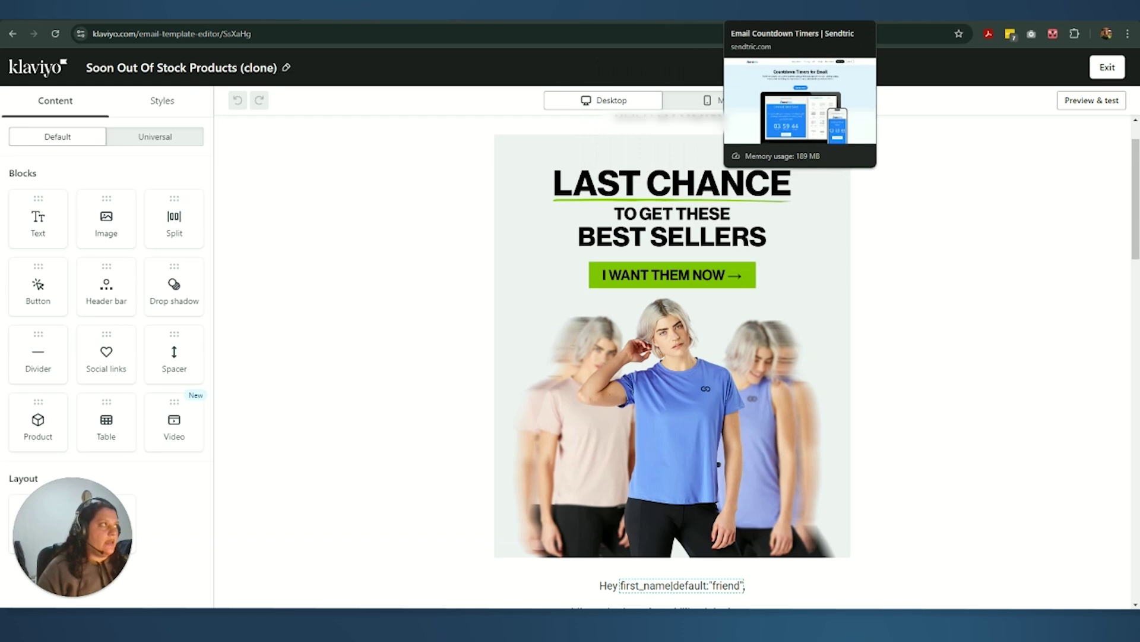
{"action": "left_click", "coordinate": [796, 10]}
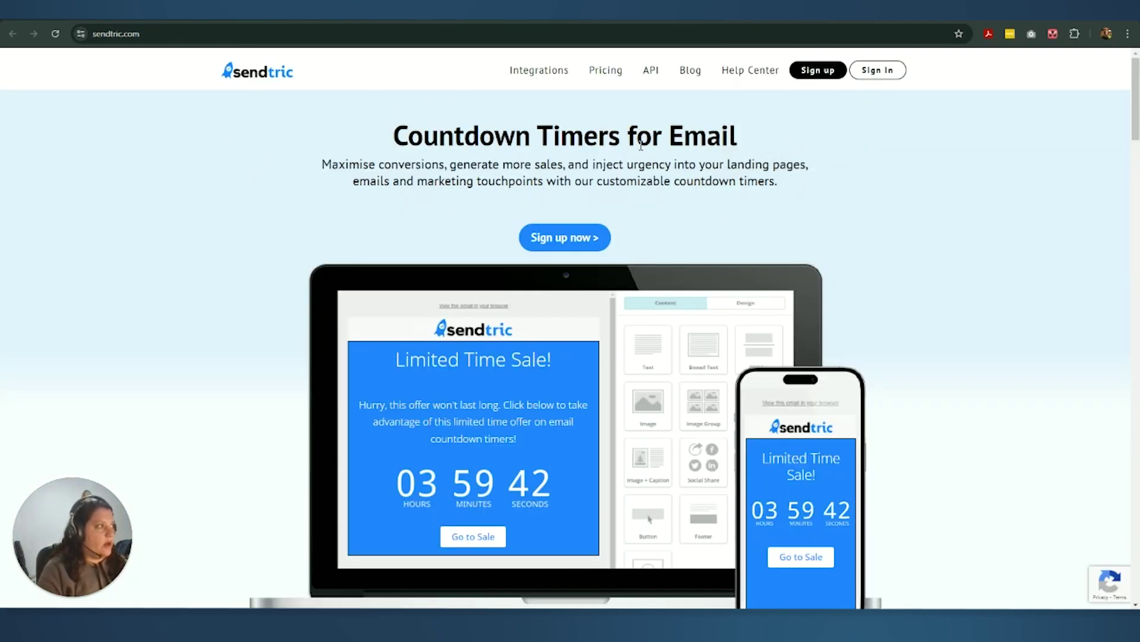
{"action": "scroll", "coordinate": [641, 145], "scroll_direction": "down", "scroll_amount": 10}
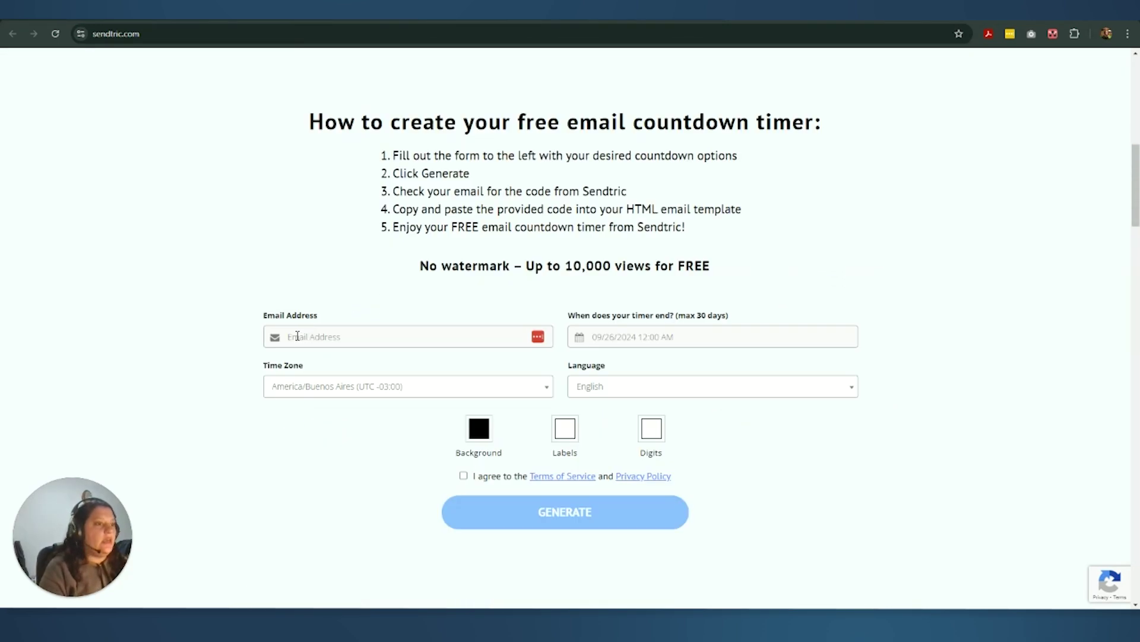
{"action": "left_click", "coordinate": [298, 337]}
{"action": "scroll", "coordinate": [279, 291], "scroll_direction": "down", "scroll_amount": 2}
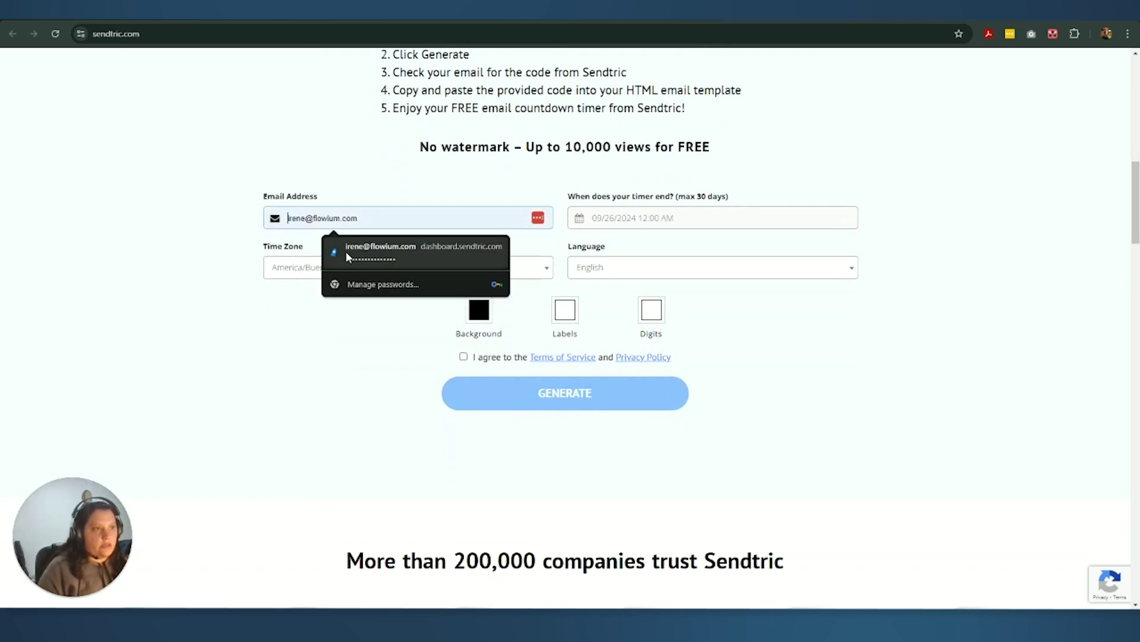
{"action": "left_click", "coordinate": [362, 252]}
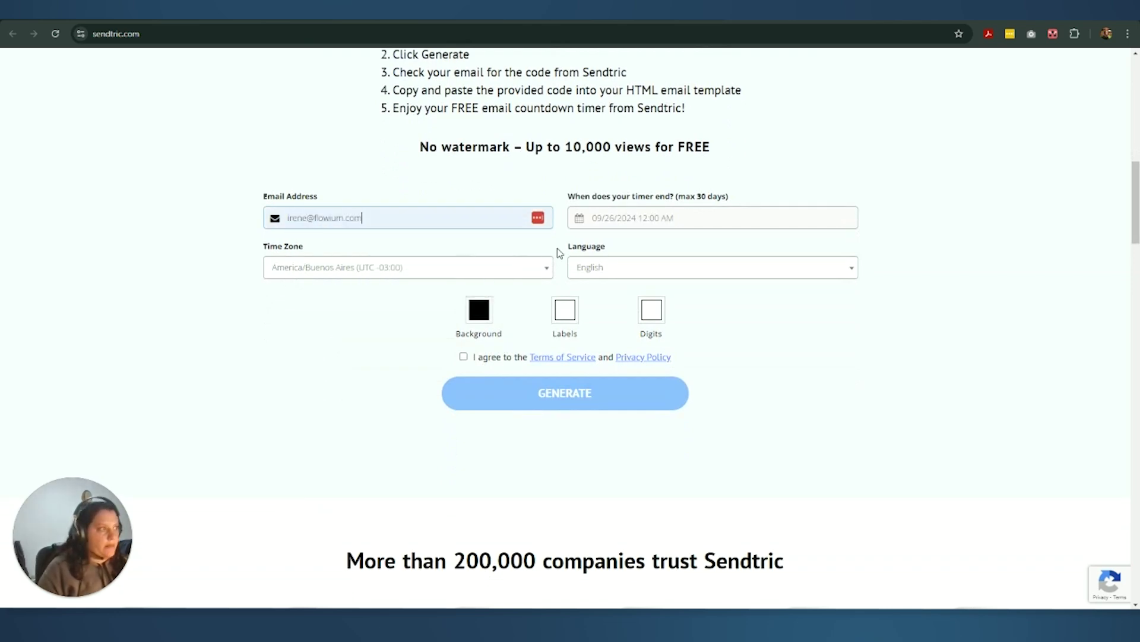
Step: Set the timer end to 09/25/2024 10:00 PM, EST (UTC -05:00), and accept the terms
{"action": "left_click", "coordinate": [611, 221]}
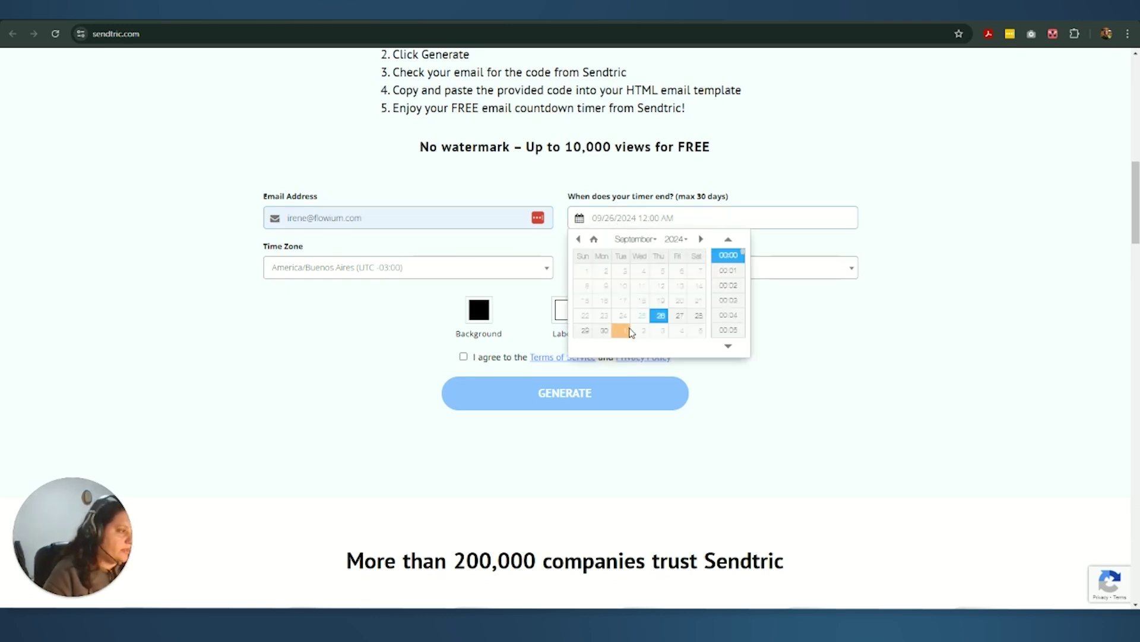
{"action": "left_click", "coordinate": [698, 317]}
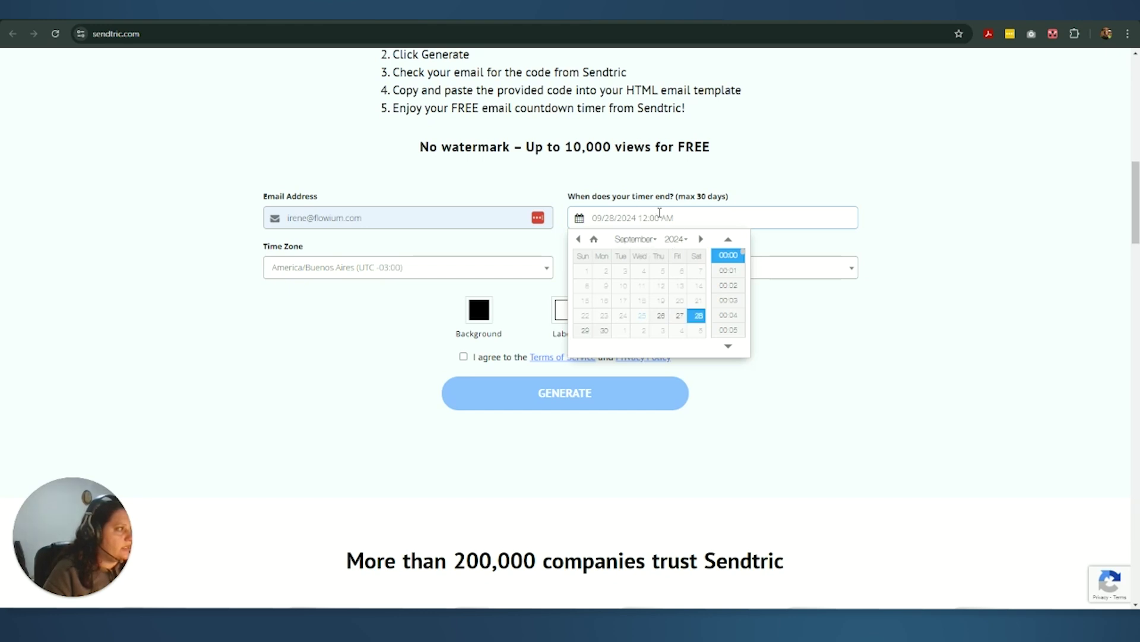
{"action": "left_click", "coordinate": [328, 268]}
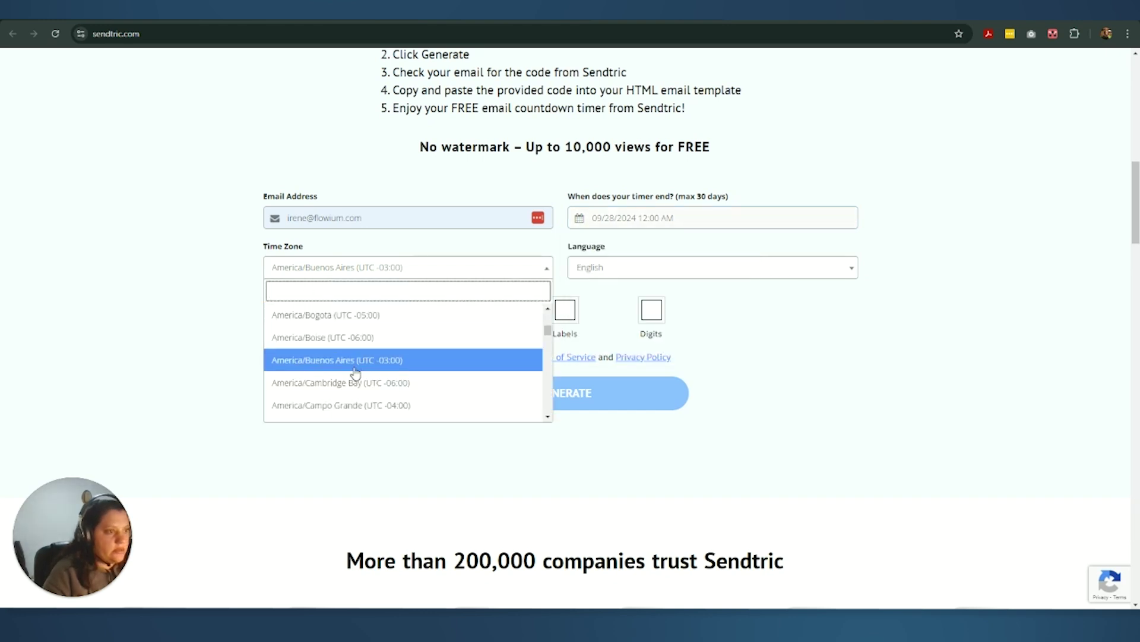
{"action": "type", "text": "est"}
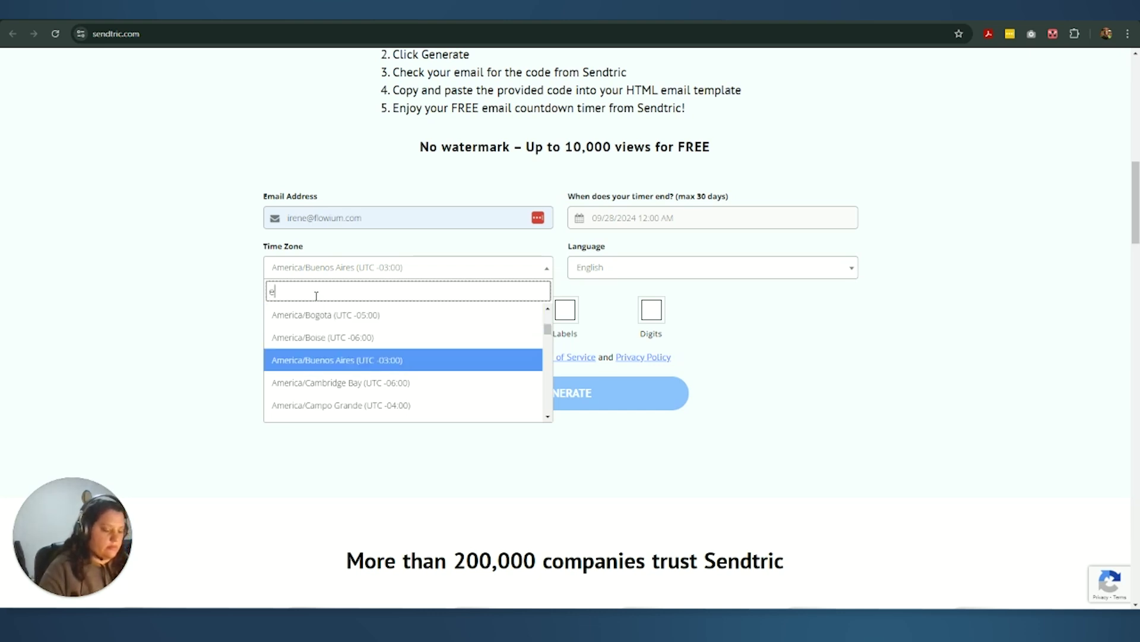
{"action": "left_click", "coordinate": [317, 383]}
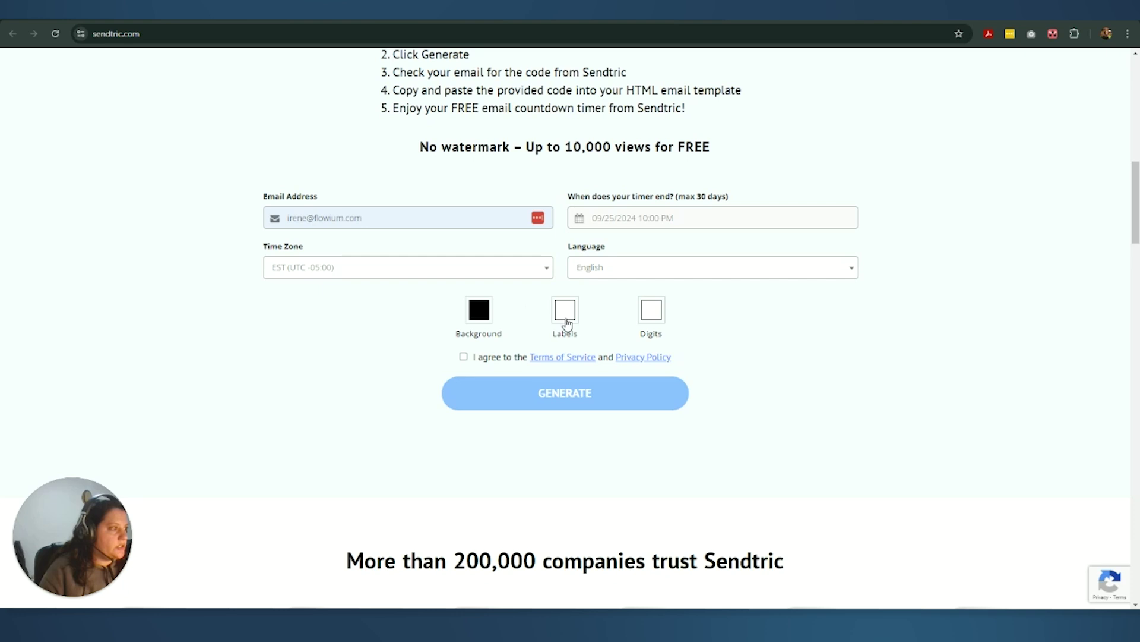
{"action": "left_click", "coordinate": [464, 356]}
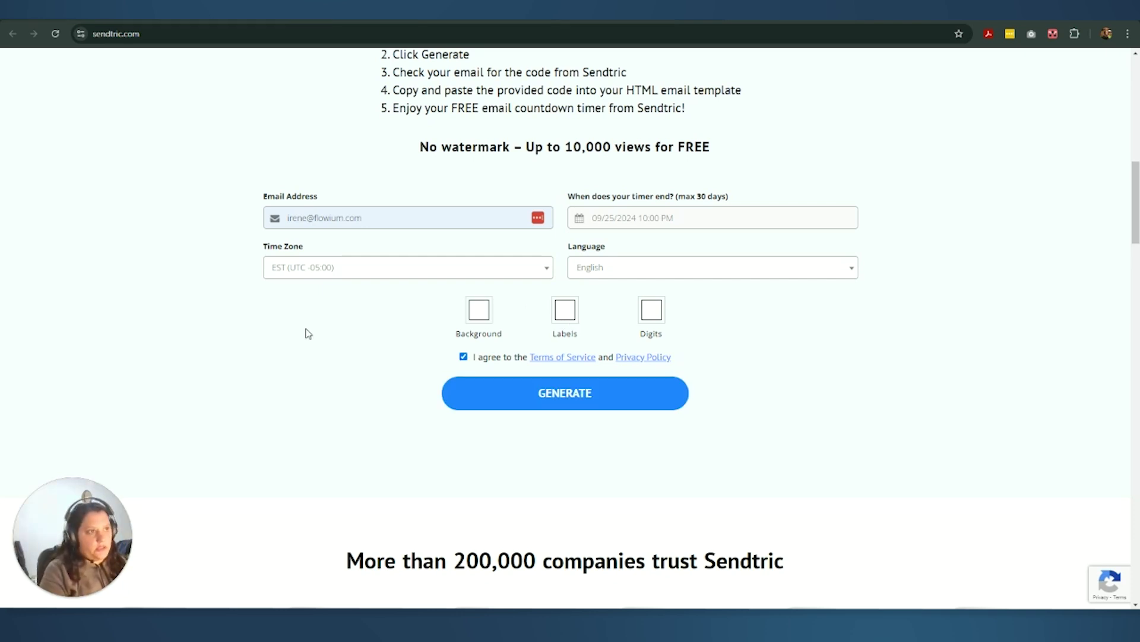
Step: Make the timer's labels and digits black on the white background
{"action": "left_click", "coordinate": [483, 316]}
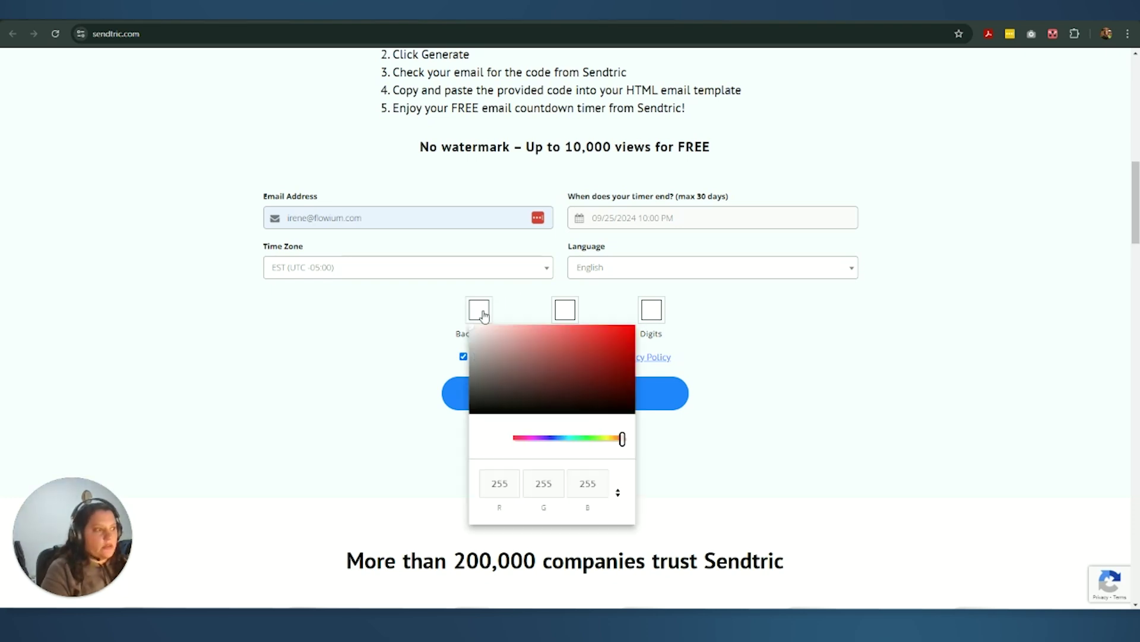
{"action": "left_click", "coordinate": [564, 315]}
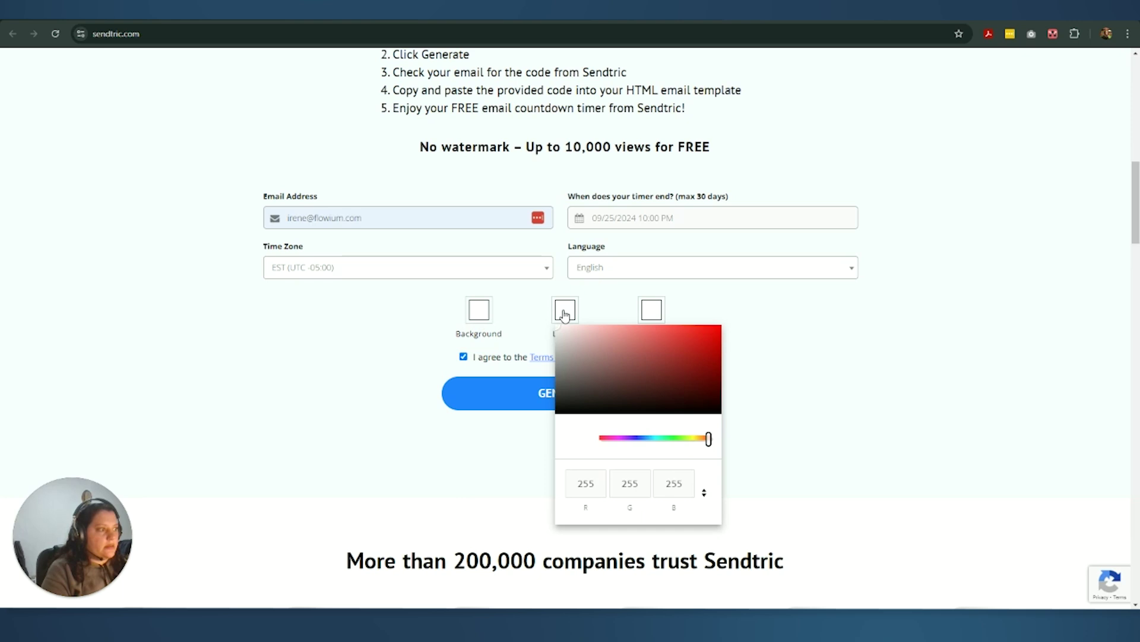
{"action": "left_click", "coordinate": [652, 309]}
{"action": "left_click", "coordinate": [566, 315]}
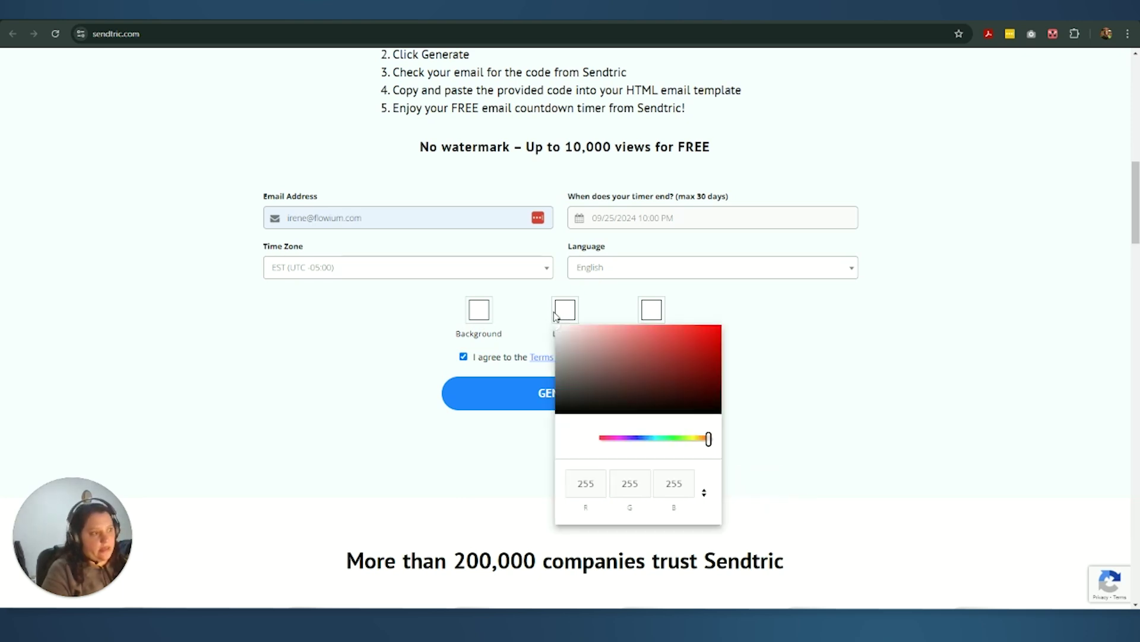
{"action": "left_click", "coordinate": [649, 312]}
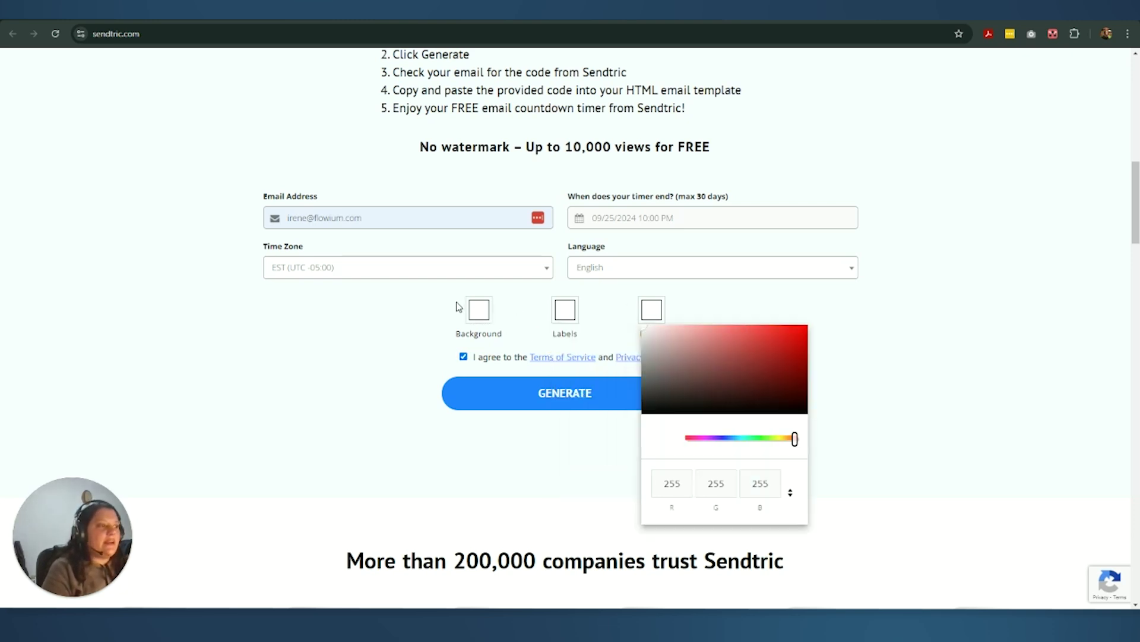
{"action": "left_click", "coordinate": [559, 316]}
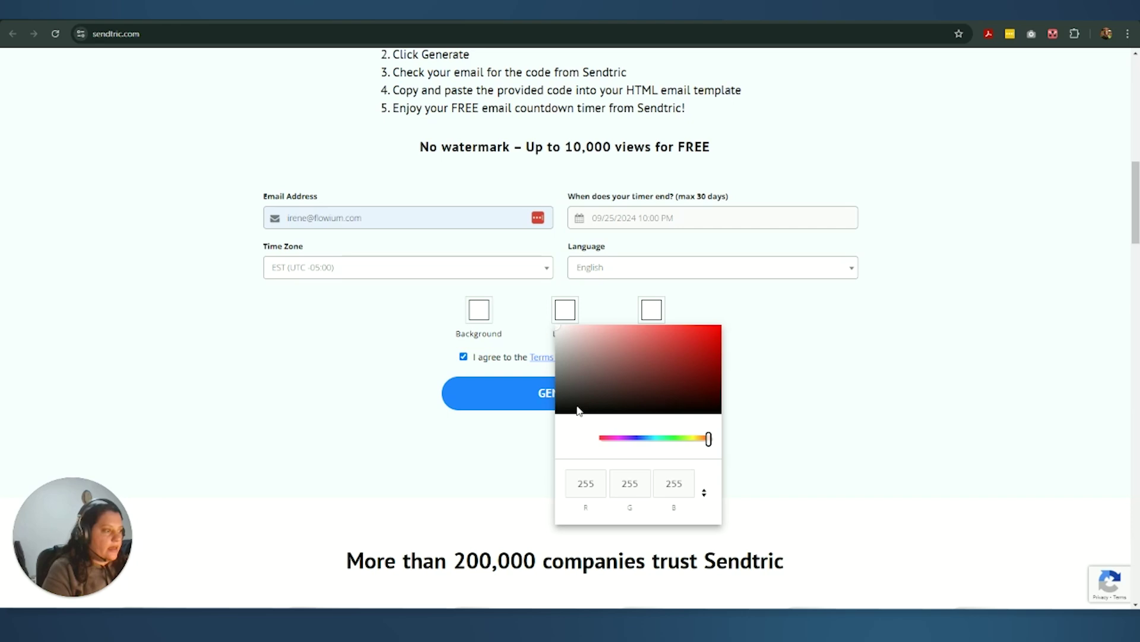
{"action": "left_click_drag", "start_coordinate": [573, 399], "coordinate": [543, 422]}
{"action": "left_click", "coordinate": [652, 312]}
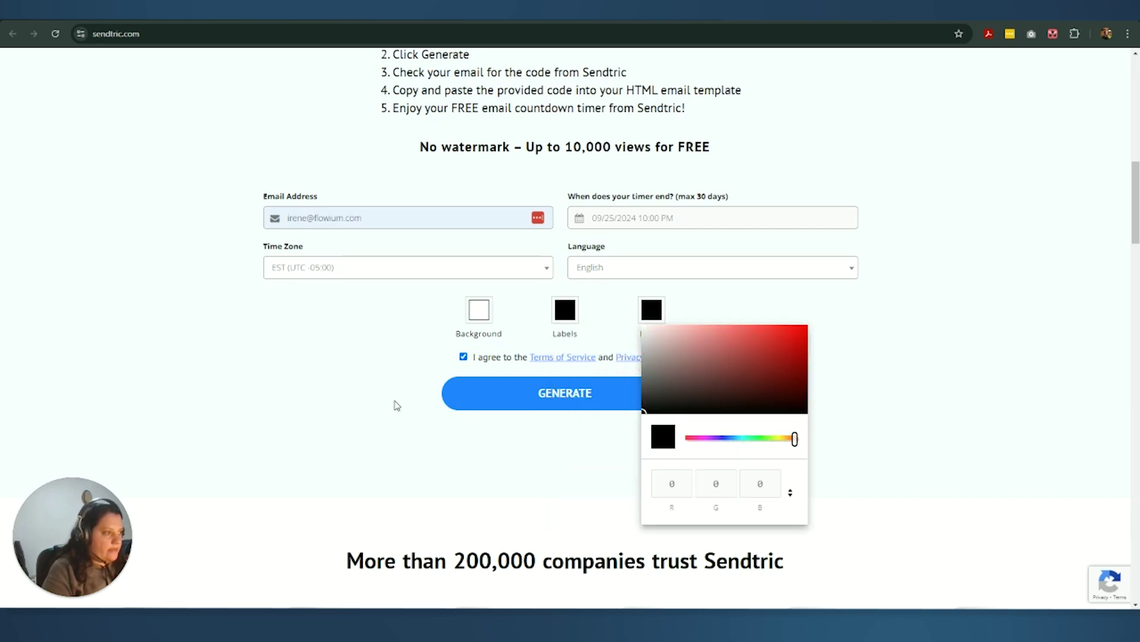
Step: Generate the Sendtric timer and copy its HTML embed code
{"action": "left_click", "coordinate": [538, 396]}
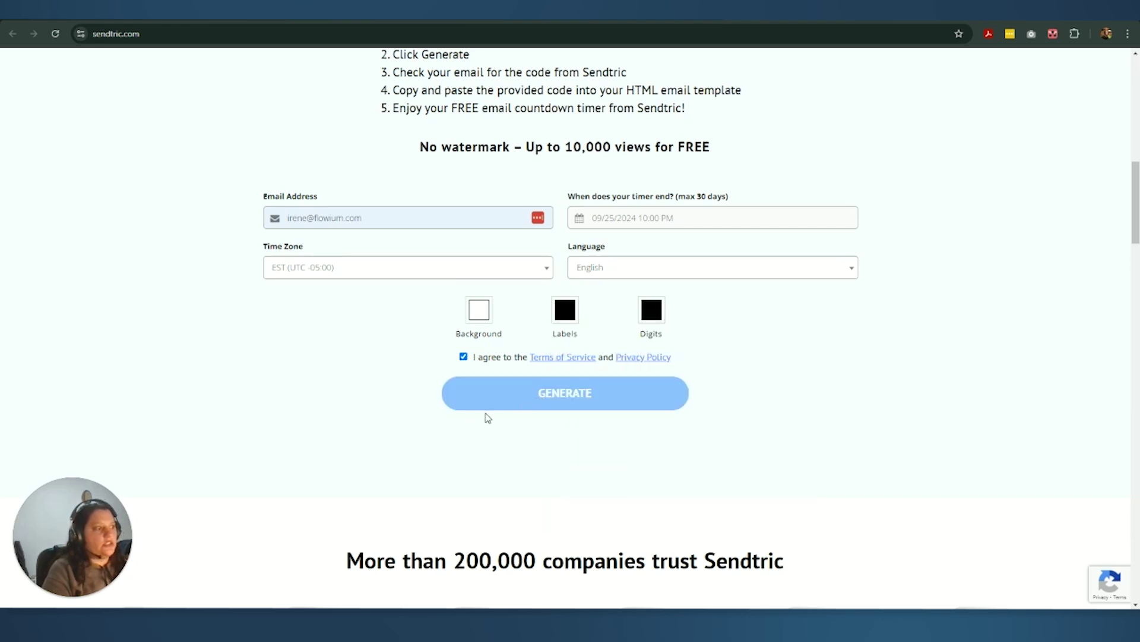
{"action": "scroll", "coordinate": [386, 381], "scroll_direction": "up", "scroll_amount": 10}
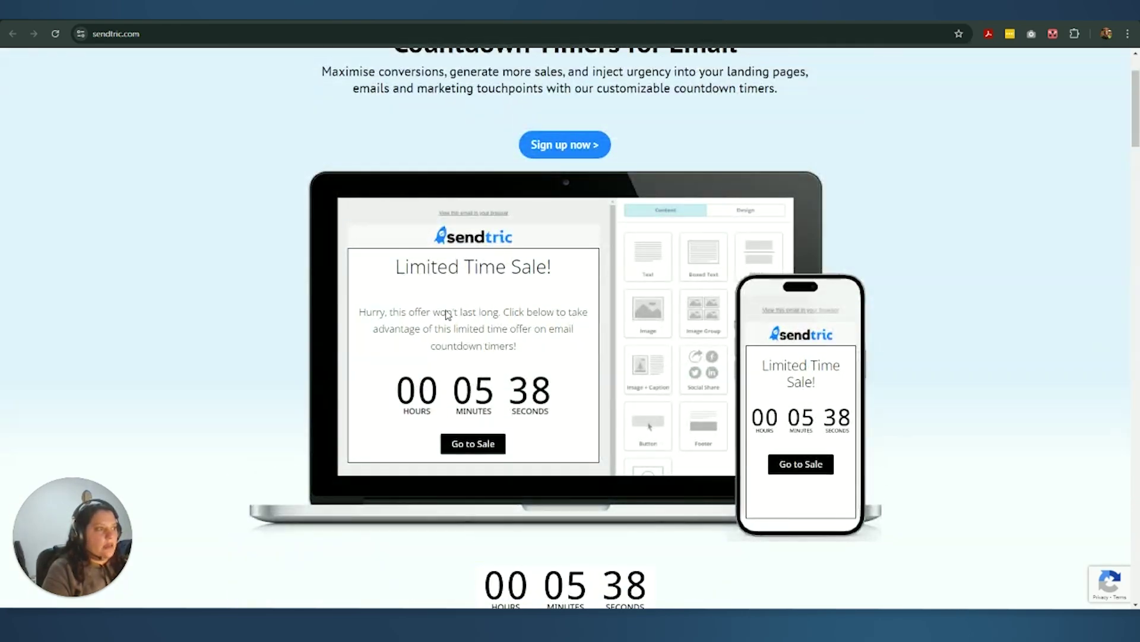
{"action": "scroll", "coordinate": [683, 407], "scroll_direction": "down", "scroll_amount": 3}
{"action": "scroll", "coordinate": [538, 559], "scroll_direction": "down", "scroll_amount": 2}
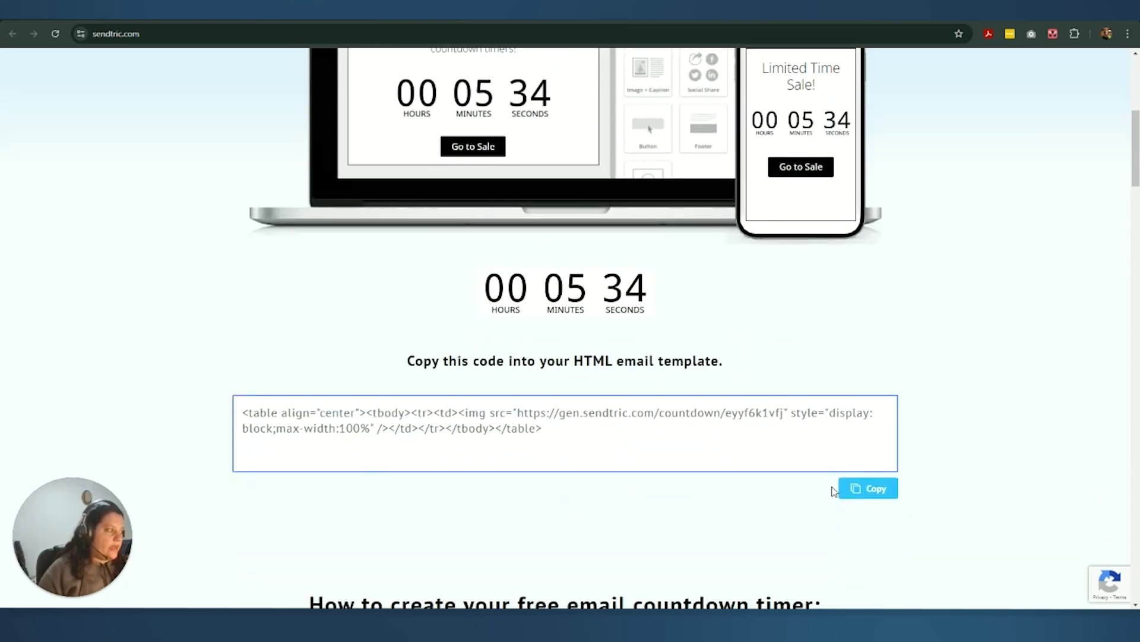
{"action": "left_click", "coordinate": [861, 487]}
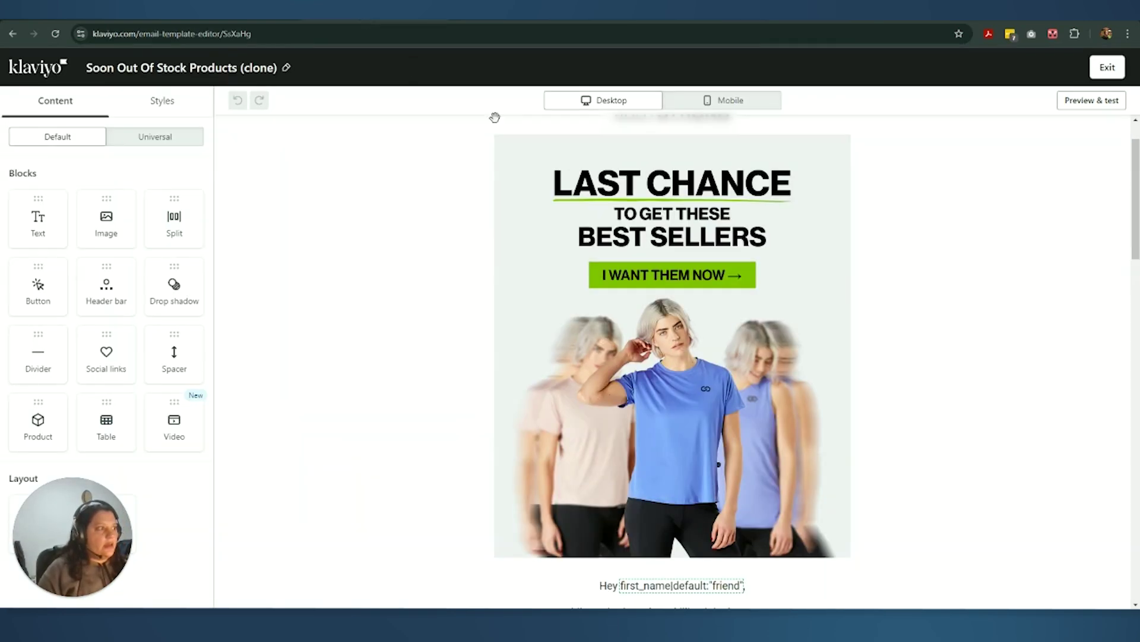
Step: Add a text block under the hero image and replace its source code with the Sendtric timer HTML
{"action": "scroll", "coordinate": [628, 400], "scroll_direction": "down", "scroll_amount": 2}
{"action": "scroll", "coordinate": [627, 399], "scroll_direction": "down", "scroll_amount": 2}
{"action": "left_click", "coordinate": [630, 392]}
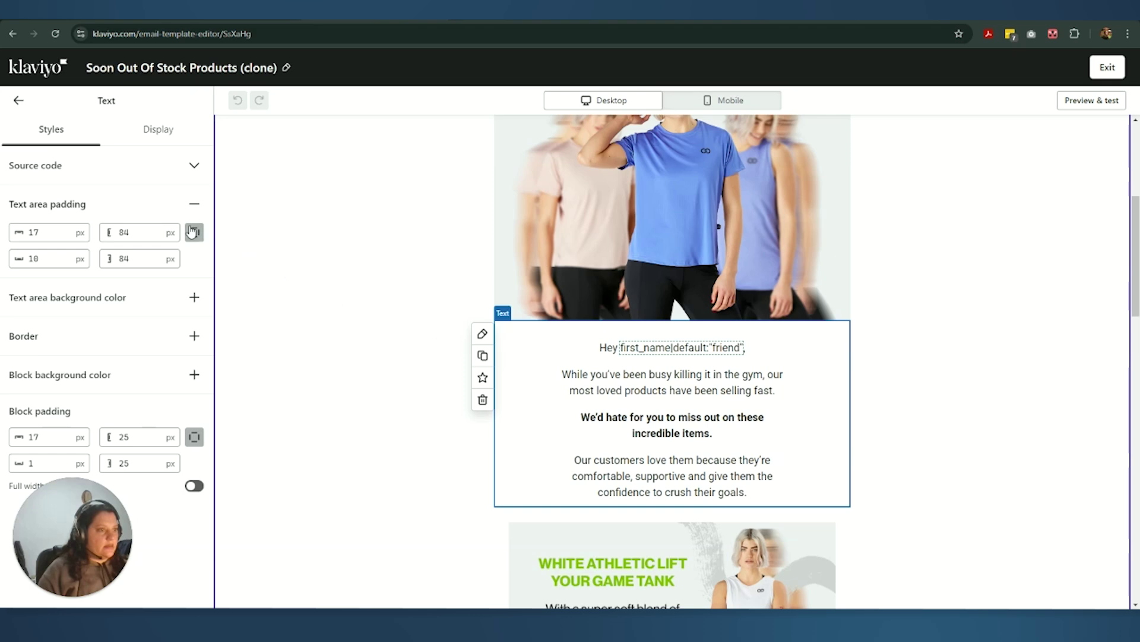
{"action": "left_click", "coordinate": [37, 109]}
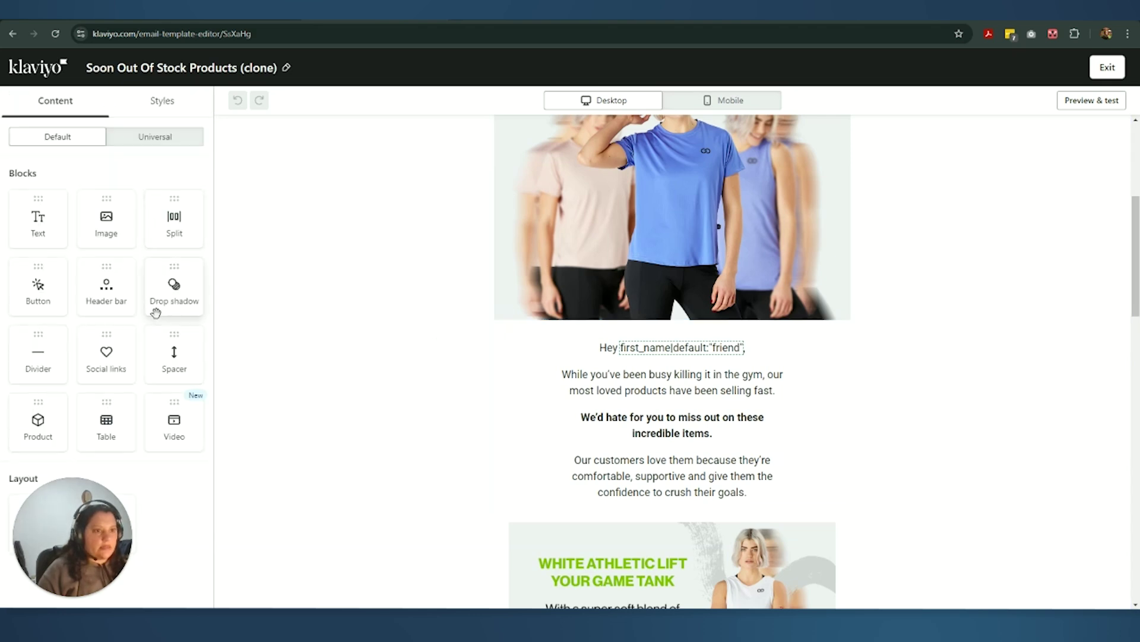
{"action": "left_click", "coordinate": [27, 209]}
{"action": "left_click", "coordinate": [192, 166]}
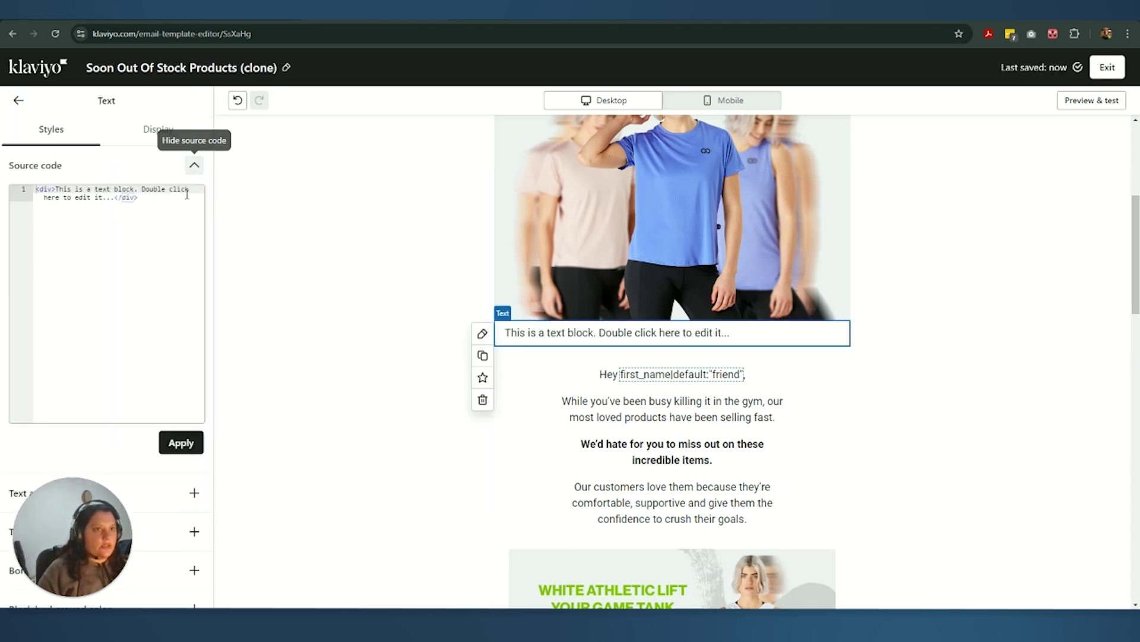
{"action": "left_click_drag", "start_coordinate": [140, 197], "coordinate": [12, 185]}
{"action": "key", "text": "ctrl+v"}
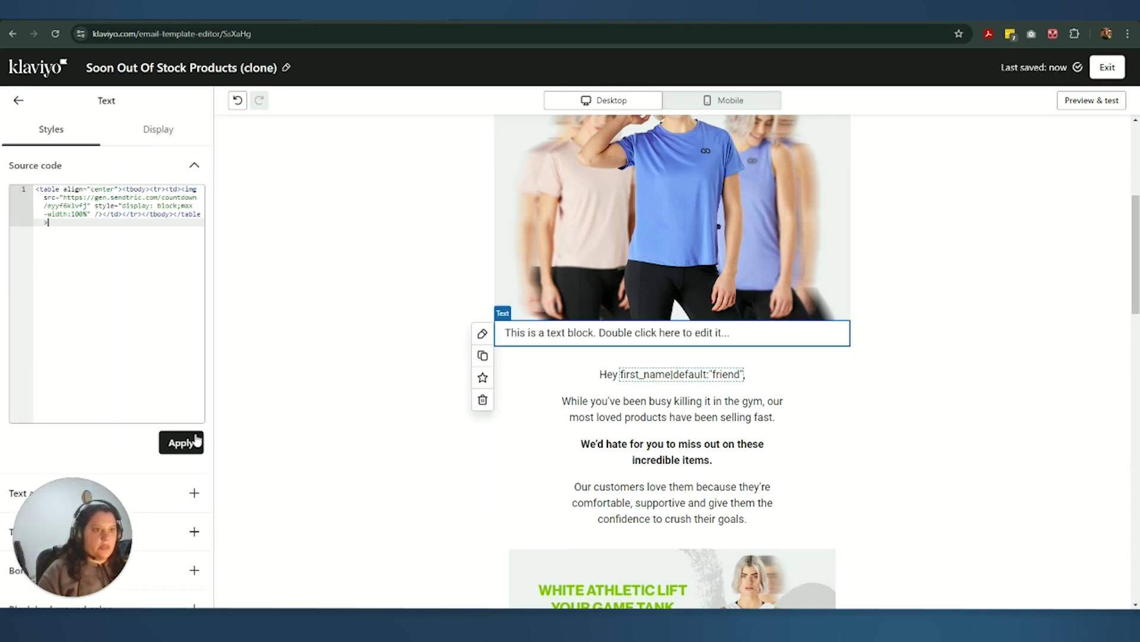
{"action": "left_click", "coordinate": [196, 442]}
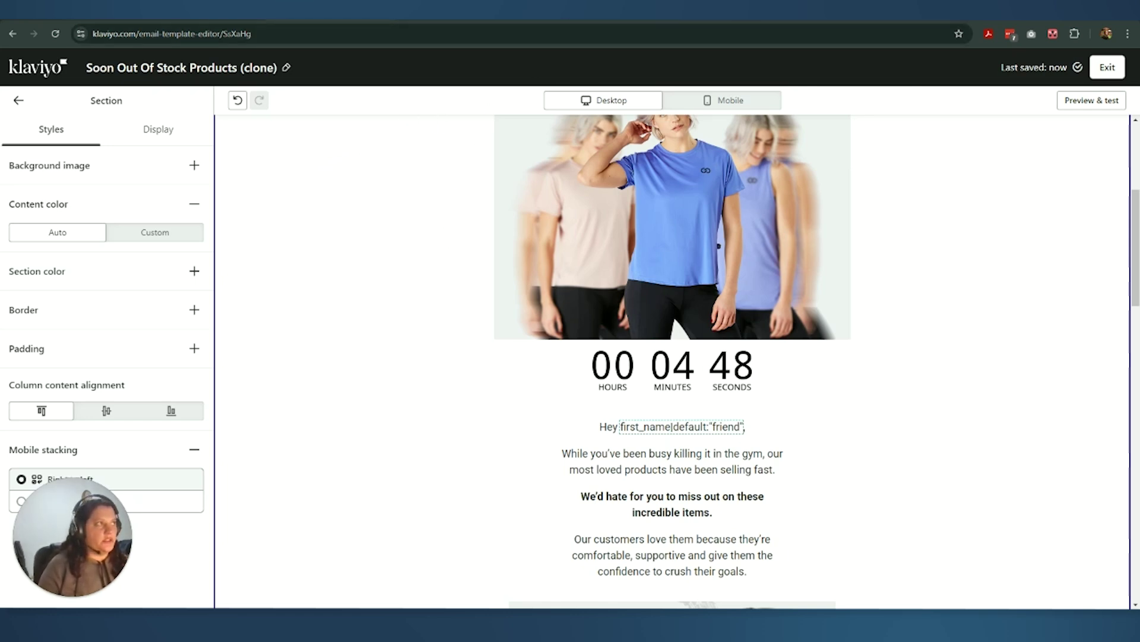
Step: Create a new PromoFeatures email timer using the design with decor underlines and days–hours–minutes–seconds labels
{"action": "left_click", "coordinate": [528, 27]}
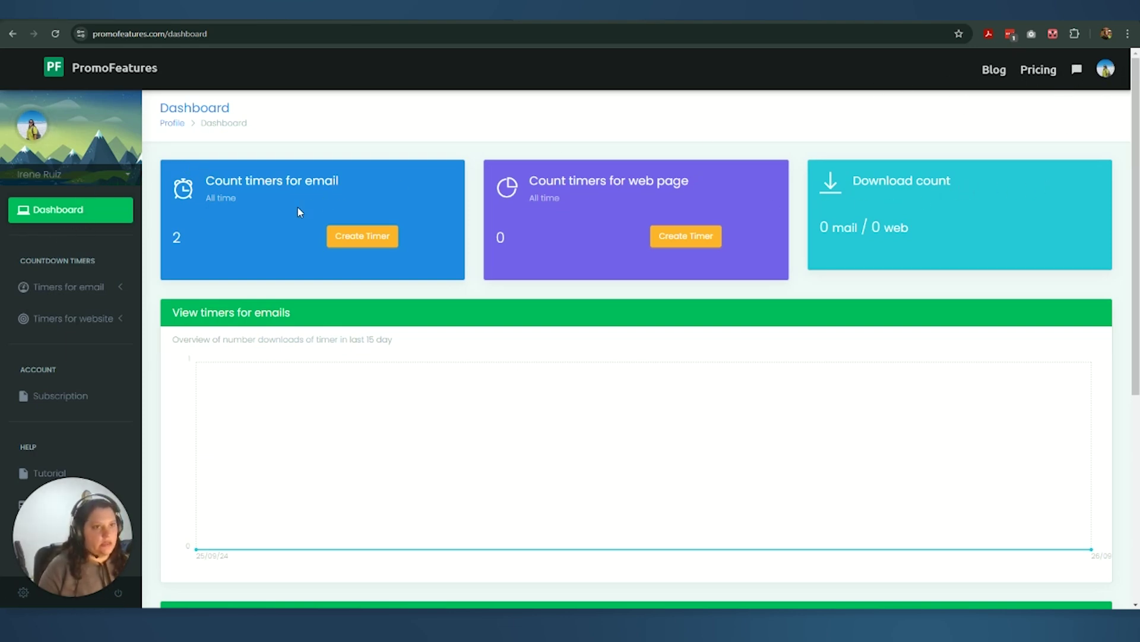
{"action": "left_click", "coordinate": [363, 242]}
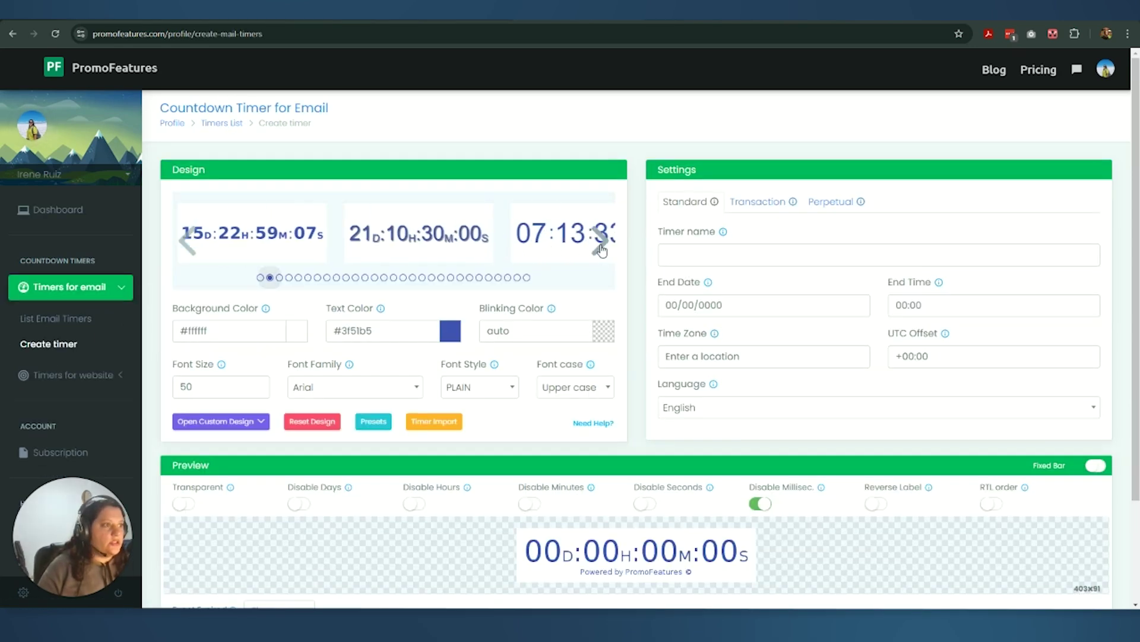
{"action": "left_click", "coordinate": [602, 248]}
{"action": "left_click", "coordinate": [602, 249]}
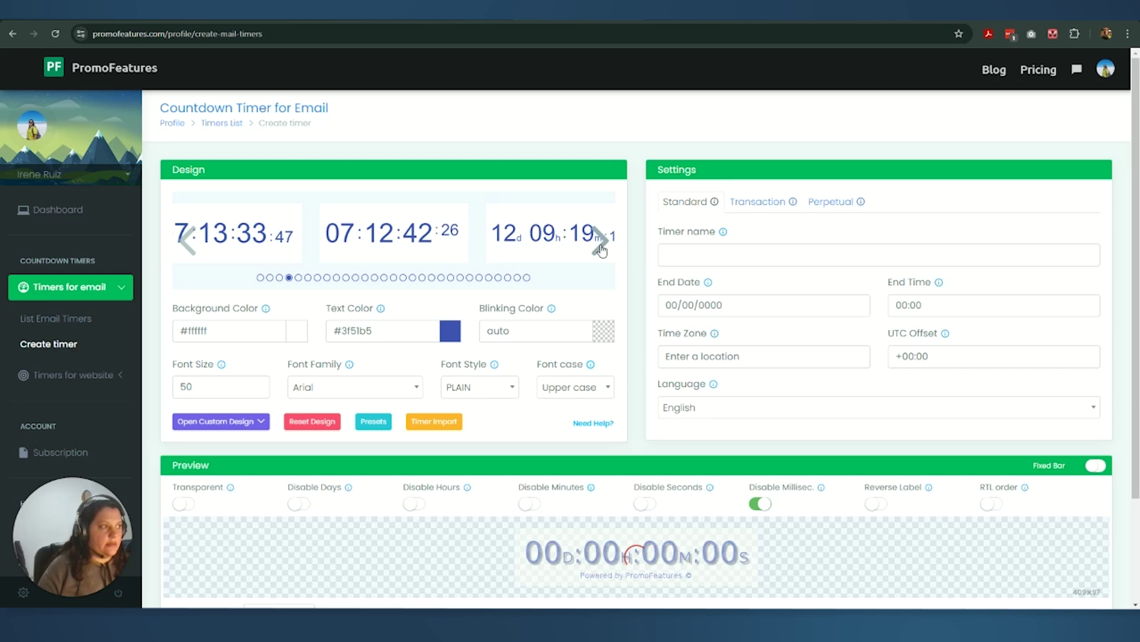
{"action": "left_click", "coordinate": [602, 248]}
{"action": "left_click", "coordinate": [602, 249]}
{"action": "left_click", "coordinate": [602, 249]}
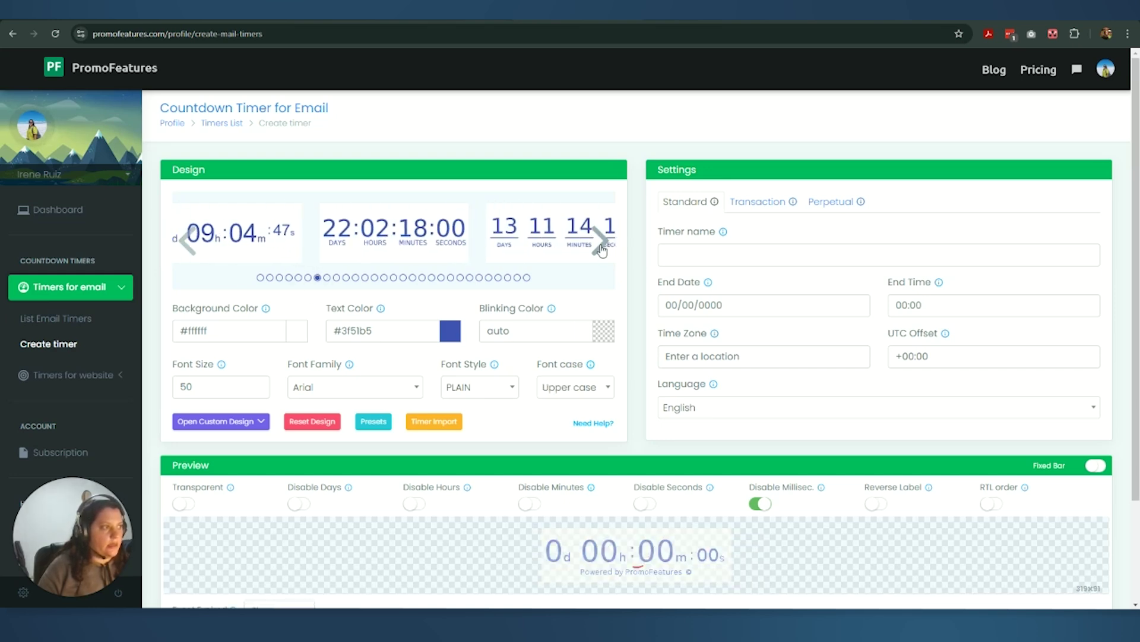
{"action": "left_click", "coordinate": [601, 248]}
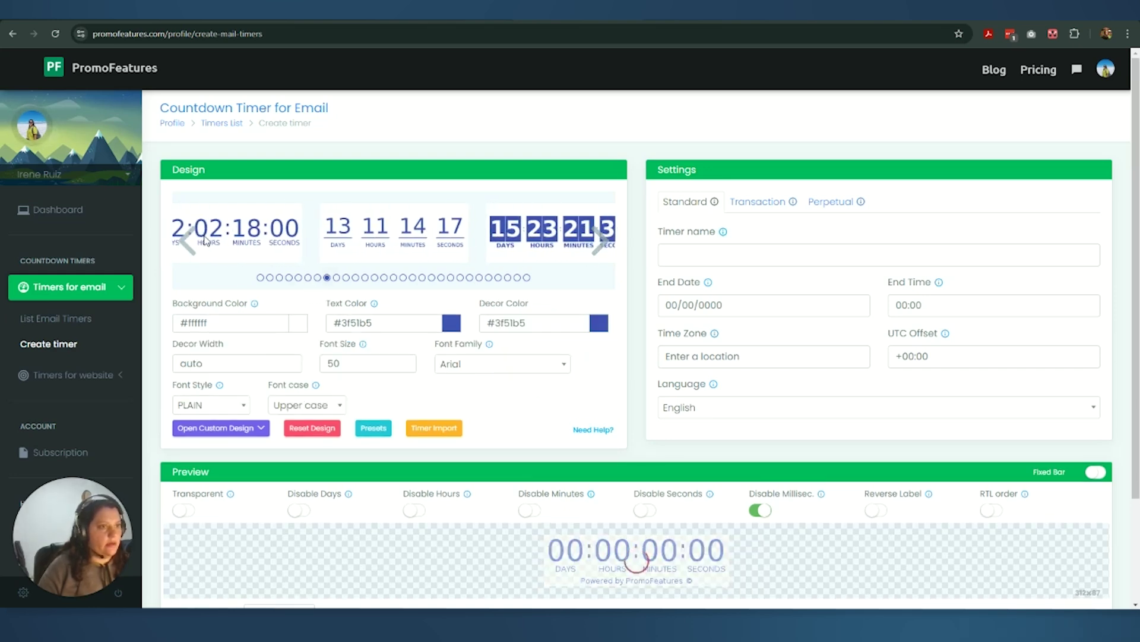
{"action": "left_click", "coordinate": [188, 240]}
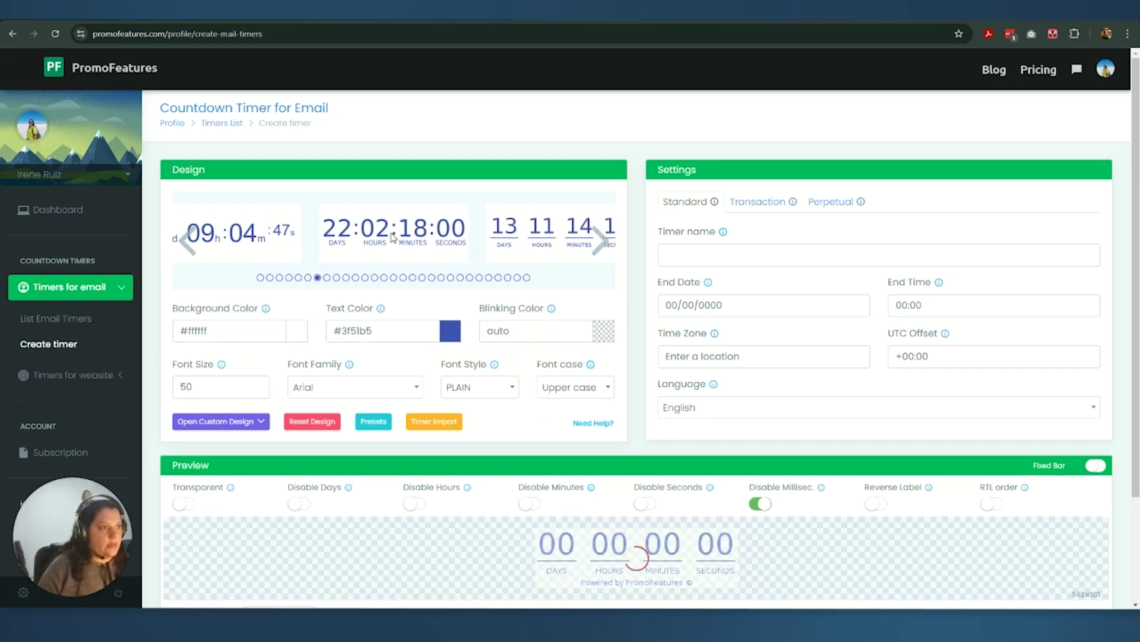
{"action": "left_click", "coordinate": [601, 244]}
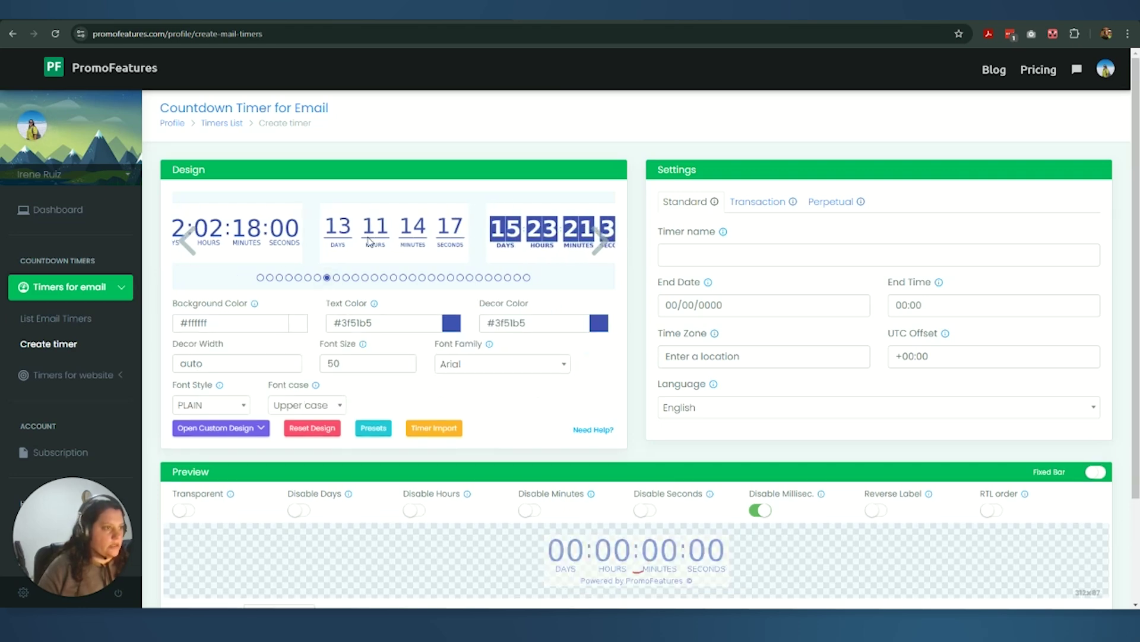
Step: Set the timer text colour to black (#000000)
{"action": "scroll", "coordinate": [292, 327], "scroll_direction": "down", "scroll_amount": 1}
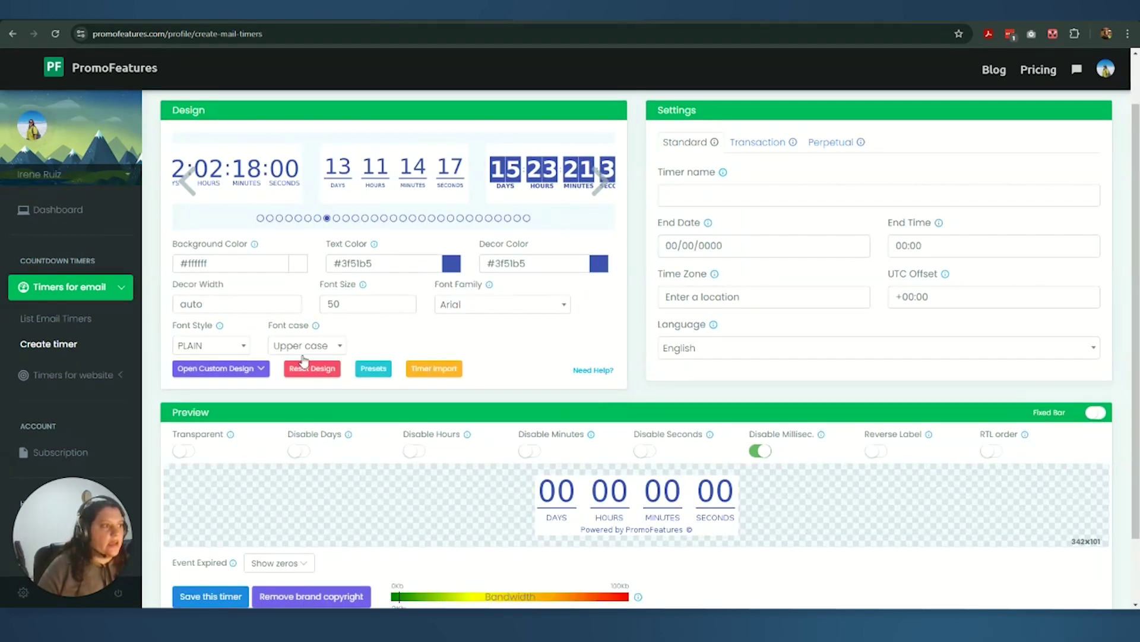
{"action": "left_click", "coordinate": [208, 263]}
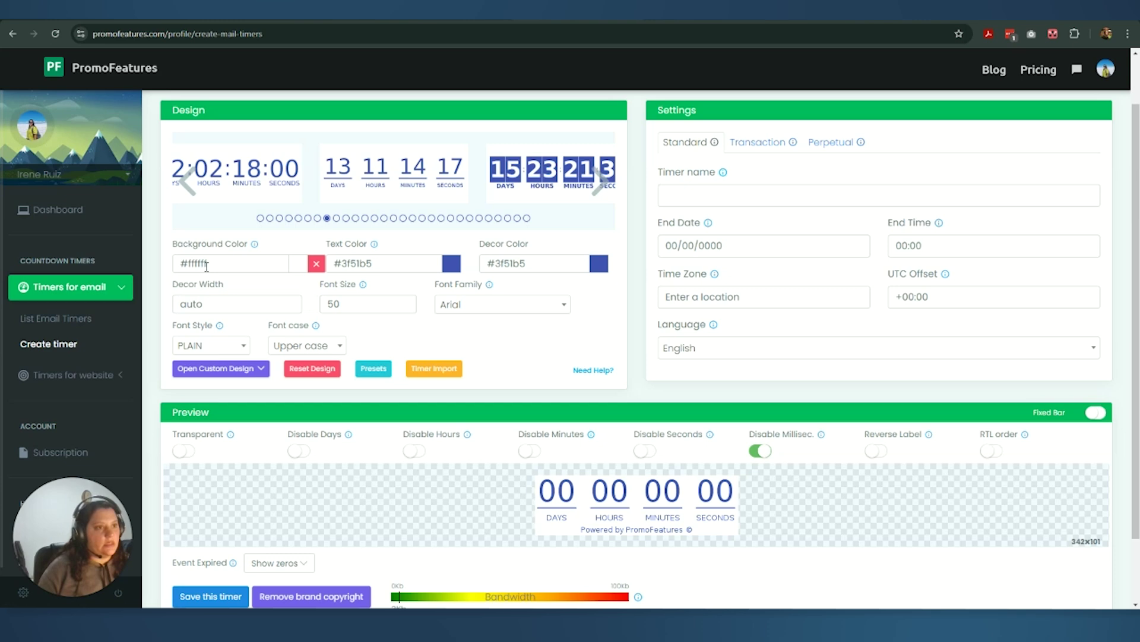
{"action": "left_click", "coordinate": [453, 270]}
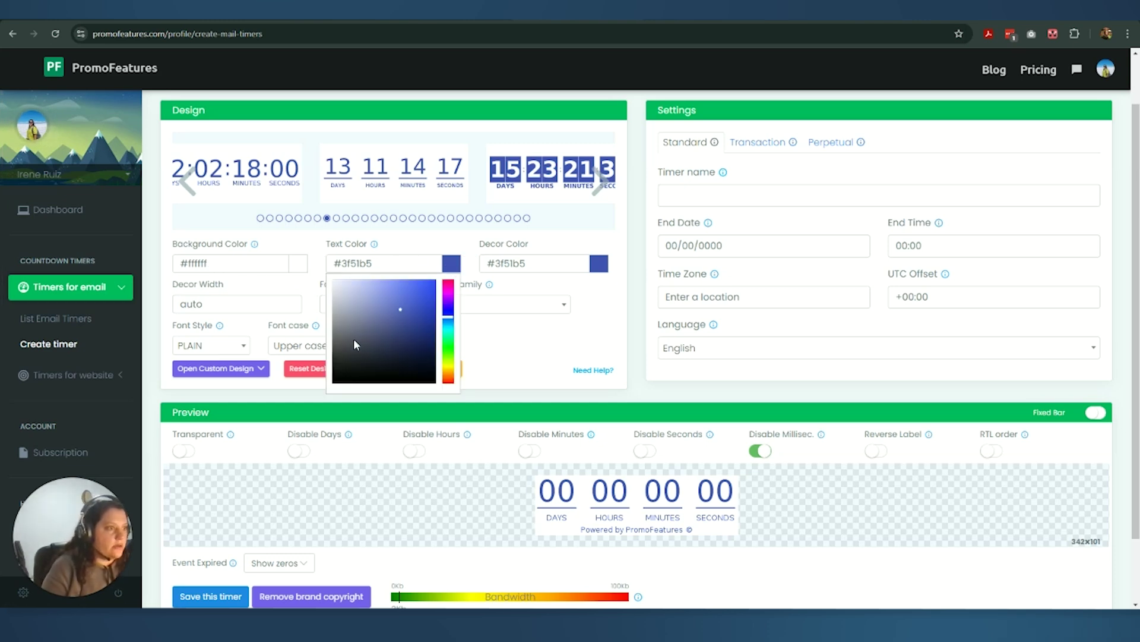
{"action": "left_click_drag", "start_coordinate": [354, 339], "coordinate": [319, 391]}
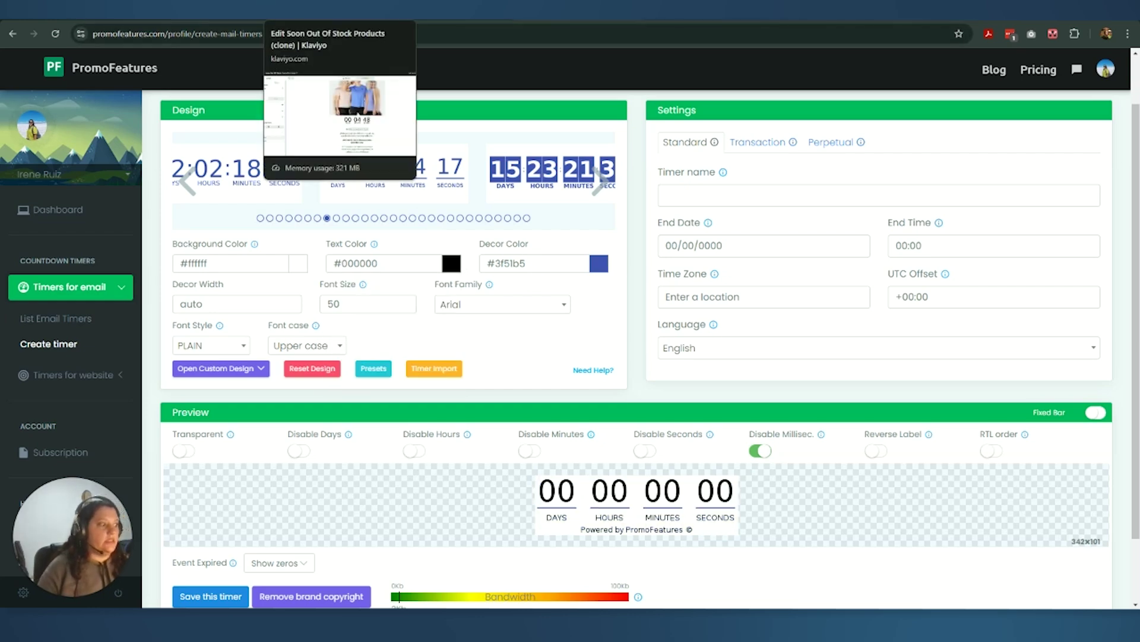
Step: Match the timer decor colour to the Klaviyo SHOP NOW button's #7EC400
{"action": "left_click", "coordinate": [338, 10]}
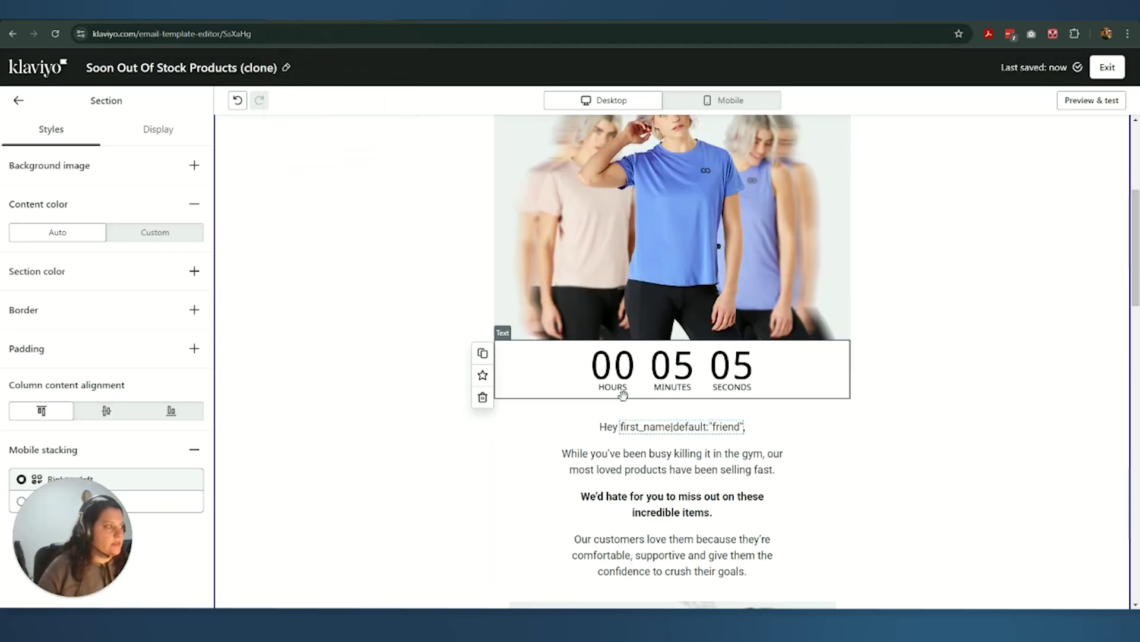
{"action": "scroll", "coordinate": [618, 380], "scroll_direction": "down", "scroll_amount": 10}
{"action": "scroll", "coordinate": [619, 391], "scroll_direction": "down", "scroll_amount": 3}
{"action": "left_click", "coordinate": [653, 469]}
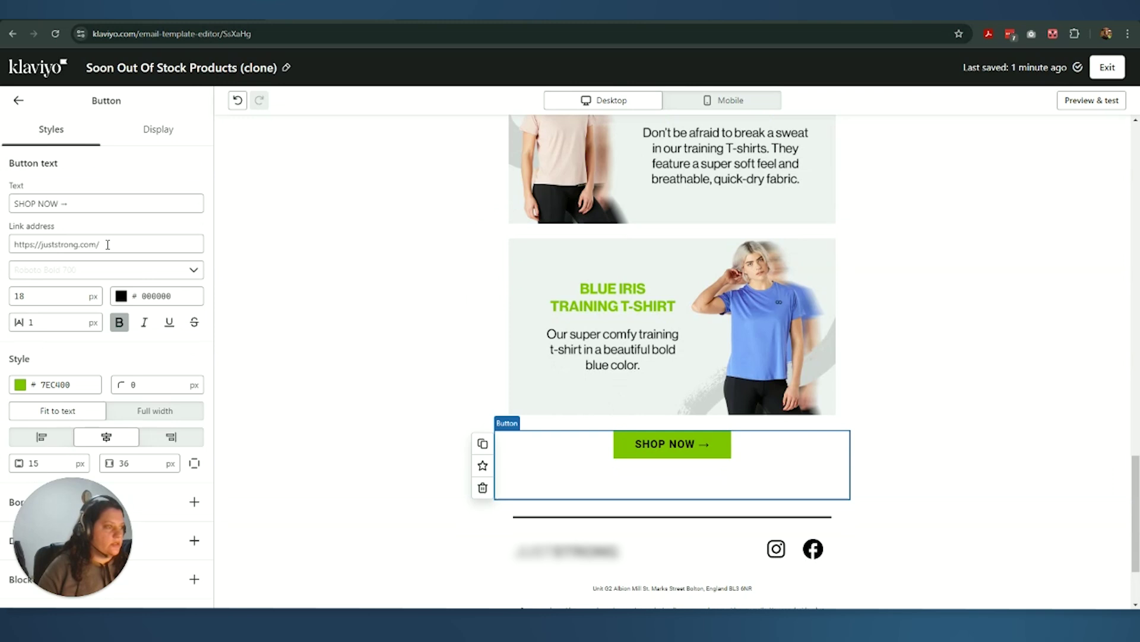
{"action": "left_click", "coordinate": [75, 386]}
{"action": "left_click_drag", "start_coordinate": [76, 385], "coordinate": [40, 385]}
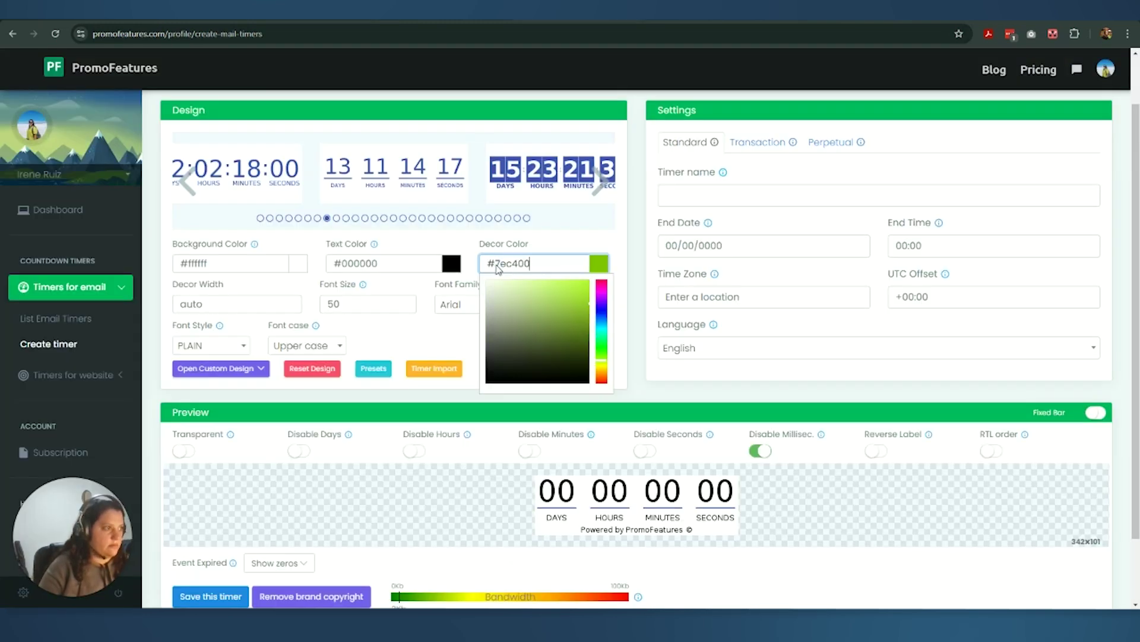
{"action": "left_click", "coordinate": [379, 308]}
Step: Set the timer font to Roboto with lower-case labels
{"action": "left_click", "coordinate": [482, 306]}
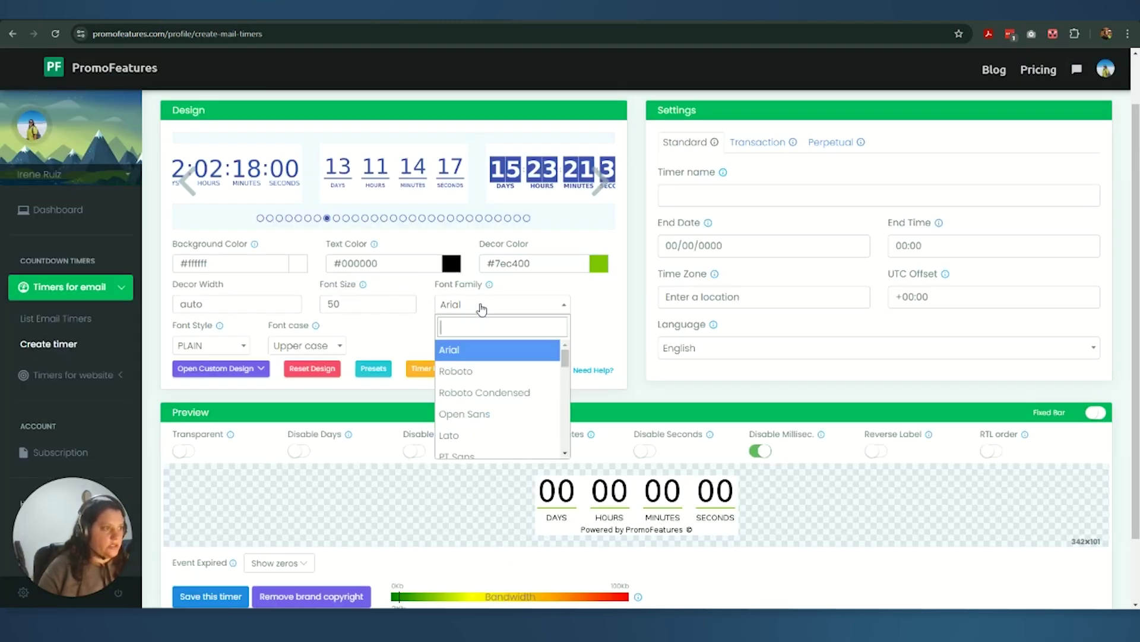
{"action": "left_click", "coordinate": [479, 392]}
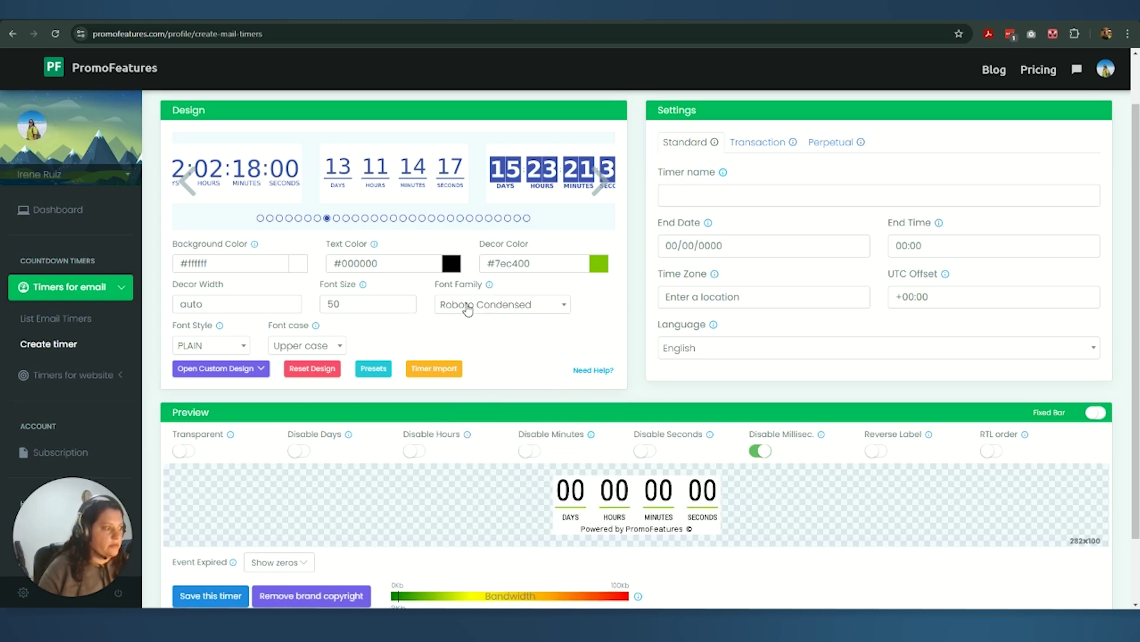
{"action": "left_click", "coordinate": [469, 304]}
{"action": "left_click", "coordinate": [461, 369]}
{"action": "left_click", "coordinate": [209, 346]}
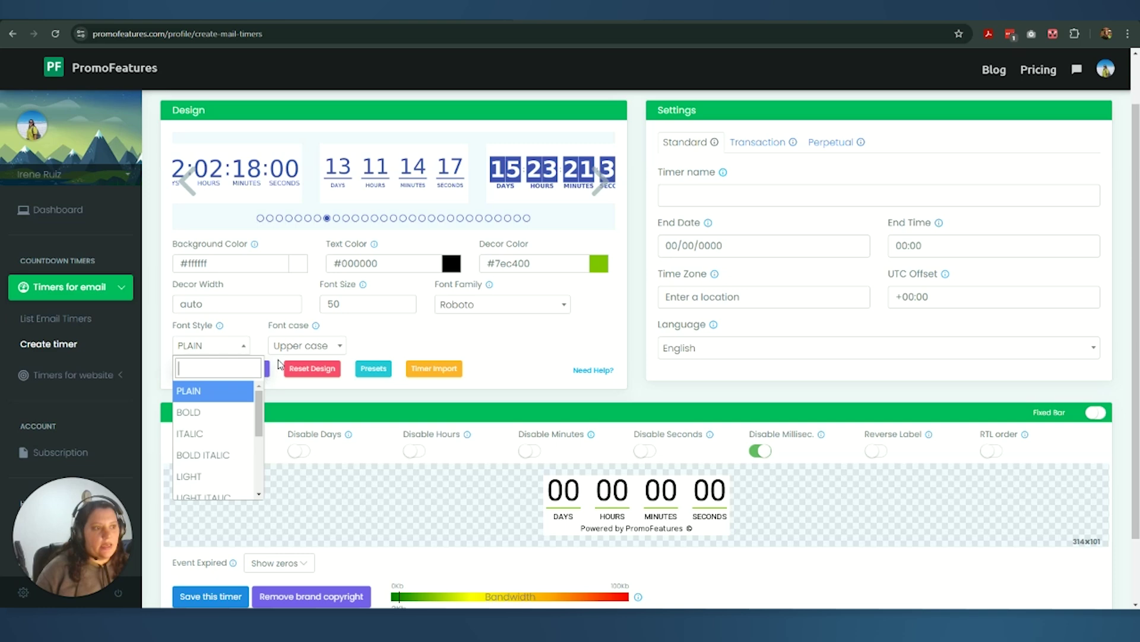
{"action": "left_click", "coordinate": [306, 346]}
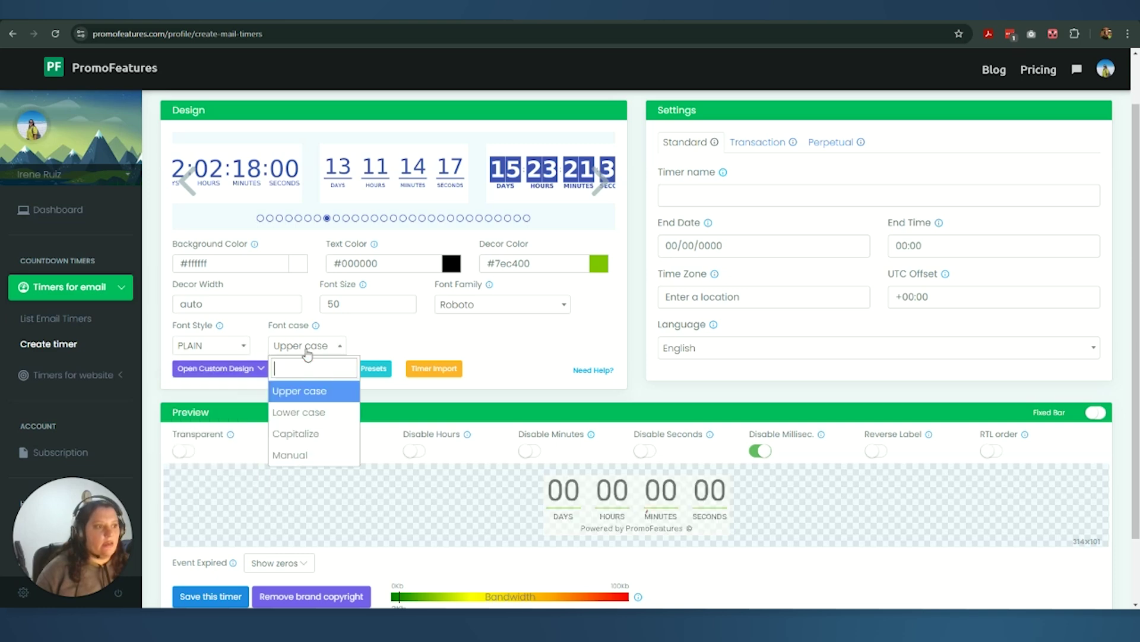
{"action": "left_click", "coordinate": [308, 414]}
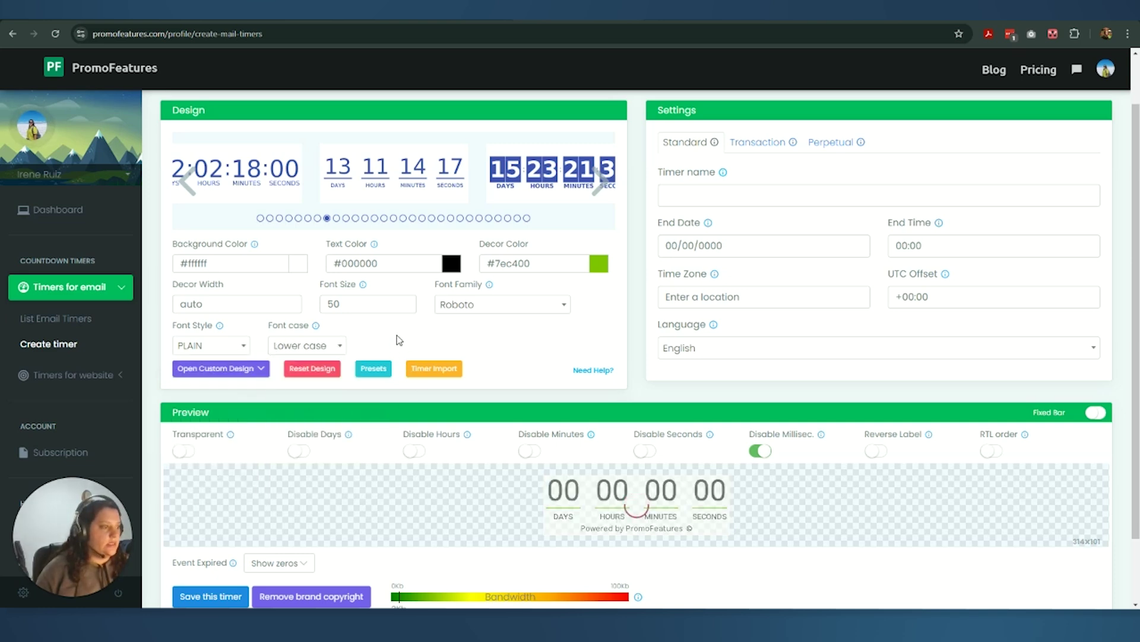
Step: Name the timer Test and set it to end 09/27/2024 at 00:00
{"action": "left_click", "coordinate": [705, 198]}
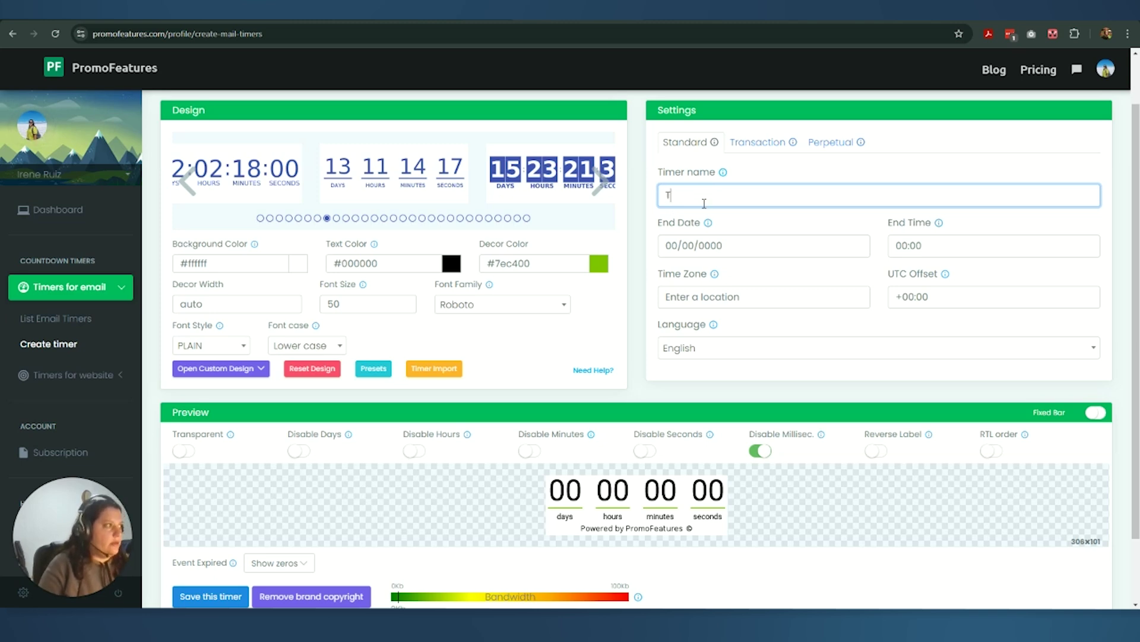
{"action": "left_click", "coordinate": [679, 247]}
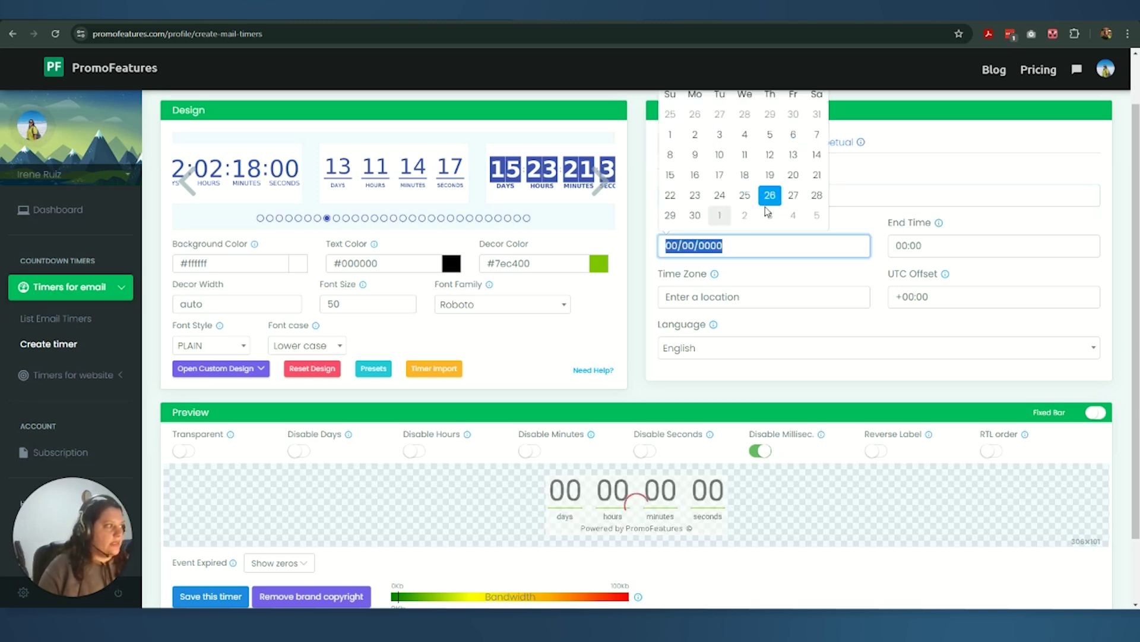
{"action": "left_click", "coordinate": [791, 194]}
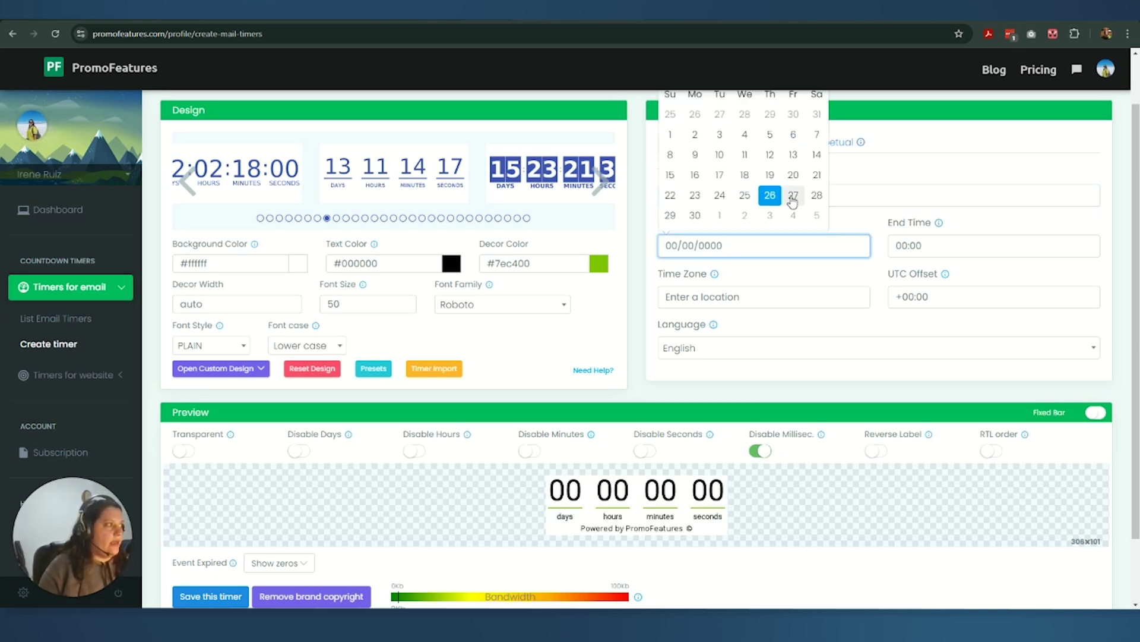
{"action": "left_click", "coordinate": [914, 245]}
{"action": "left_click", "coordinate": [957, 314]}
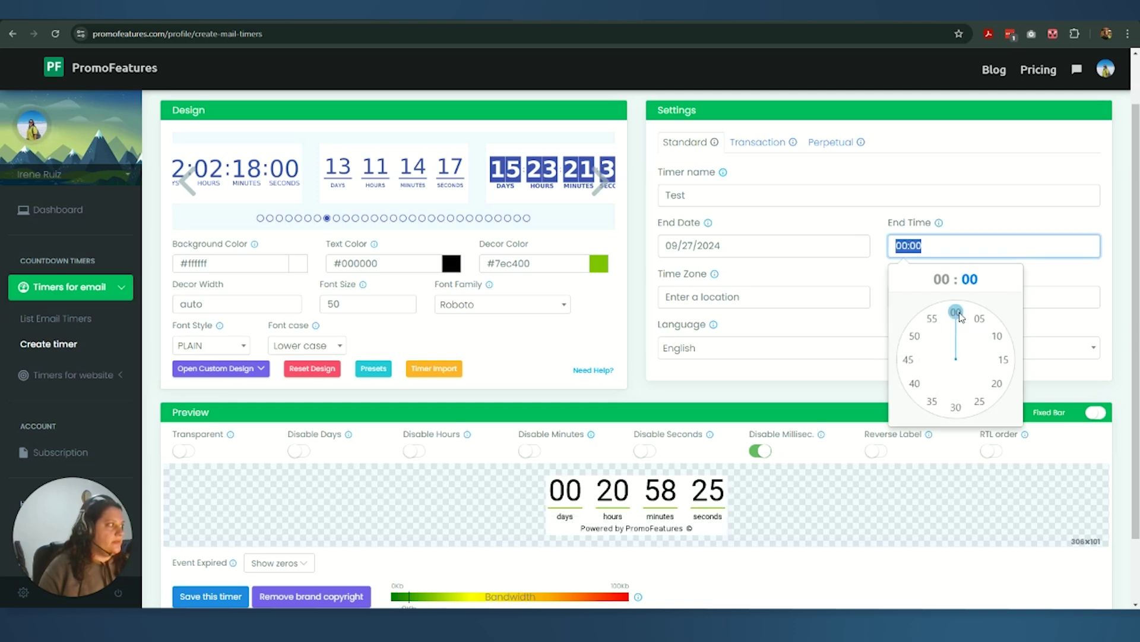
{"action": "left_click", "coordinate": [958, 314]}
Step: Set the time zone to Estados Unidos with a UTC offset of -05:00
{"action": "left_click", "coordinate": [712, 305]}
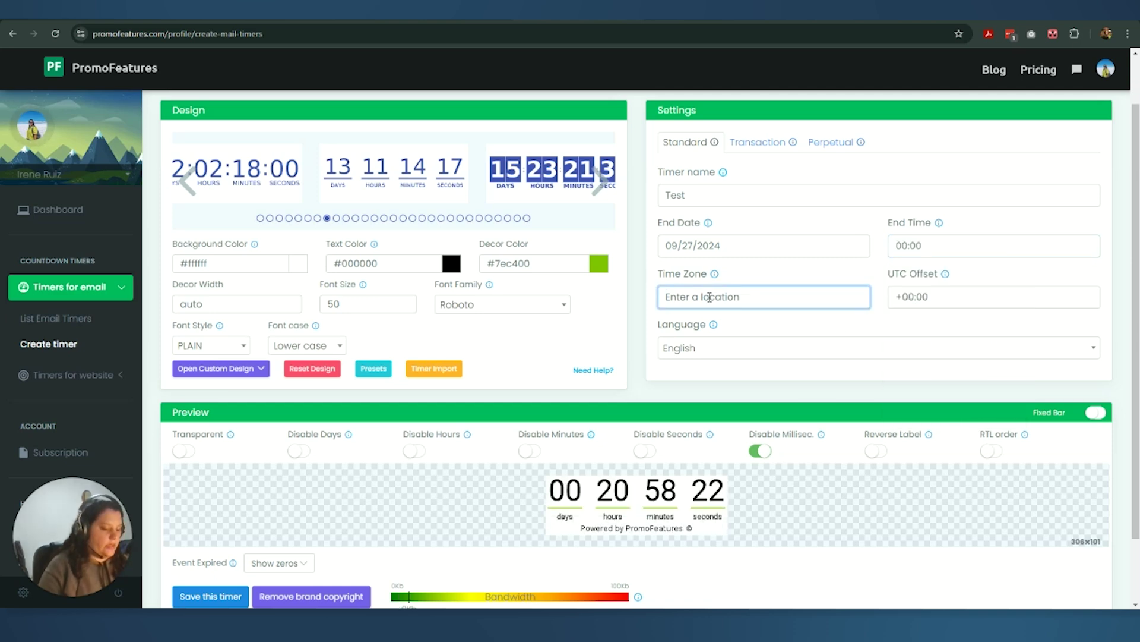
{"action": "type", "text": "Estados"}
{"action": "left_click", "coordinate": [701, 317]}
{"action": "left_click", "coordinate": [915, 298]}
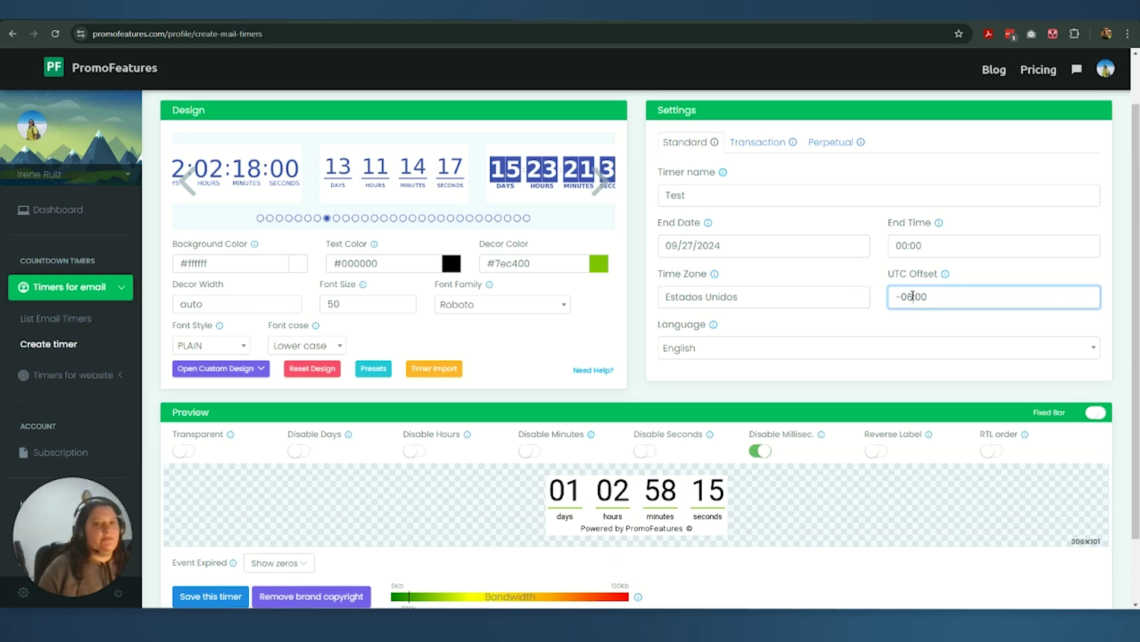
{"action": "key", "text": "BackSpace"}
{"action": "type", "text": "5"}
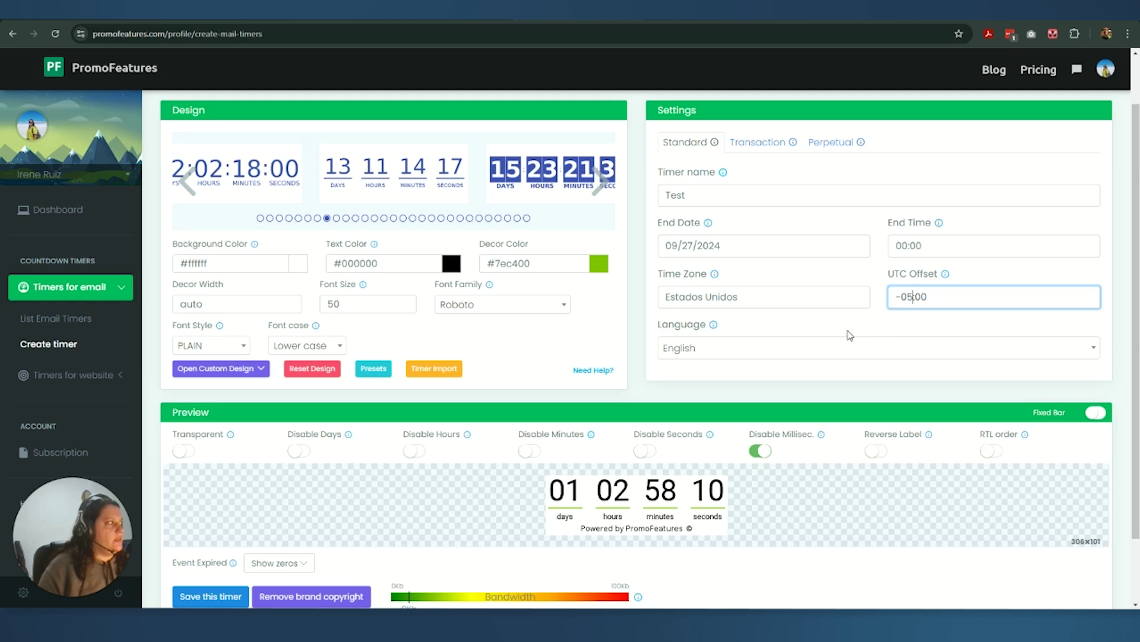
{"action": "mouse_move", "coordinate": [715, 324]}
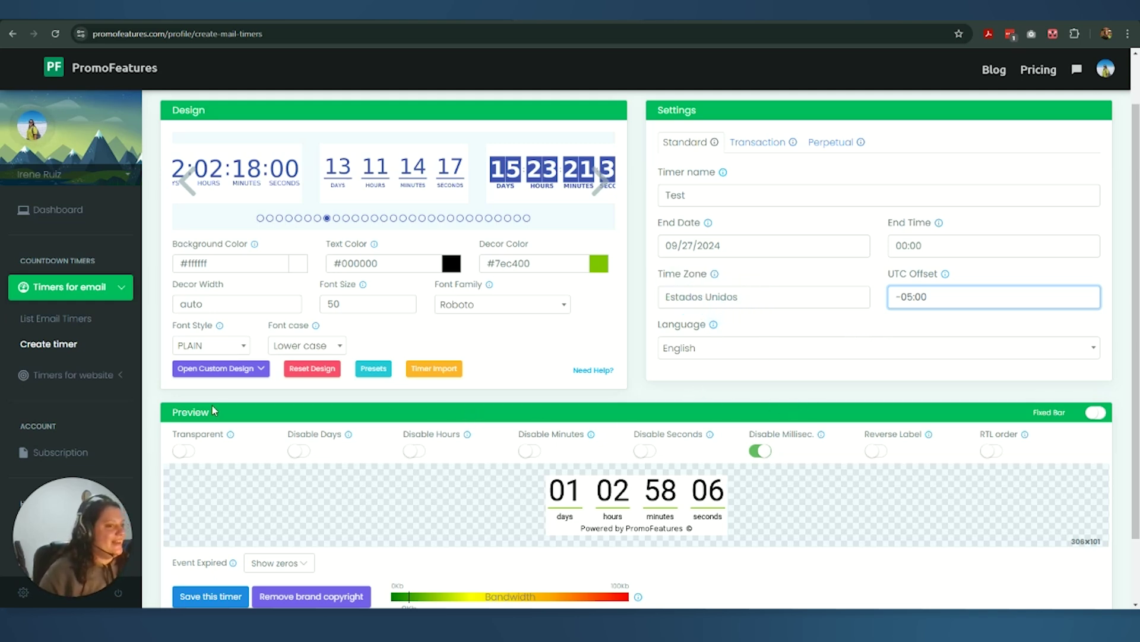
{"action": "scroll", "coordinate": [573, 465], "scroll_direction": "down", "scroll_amount": 1}
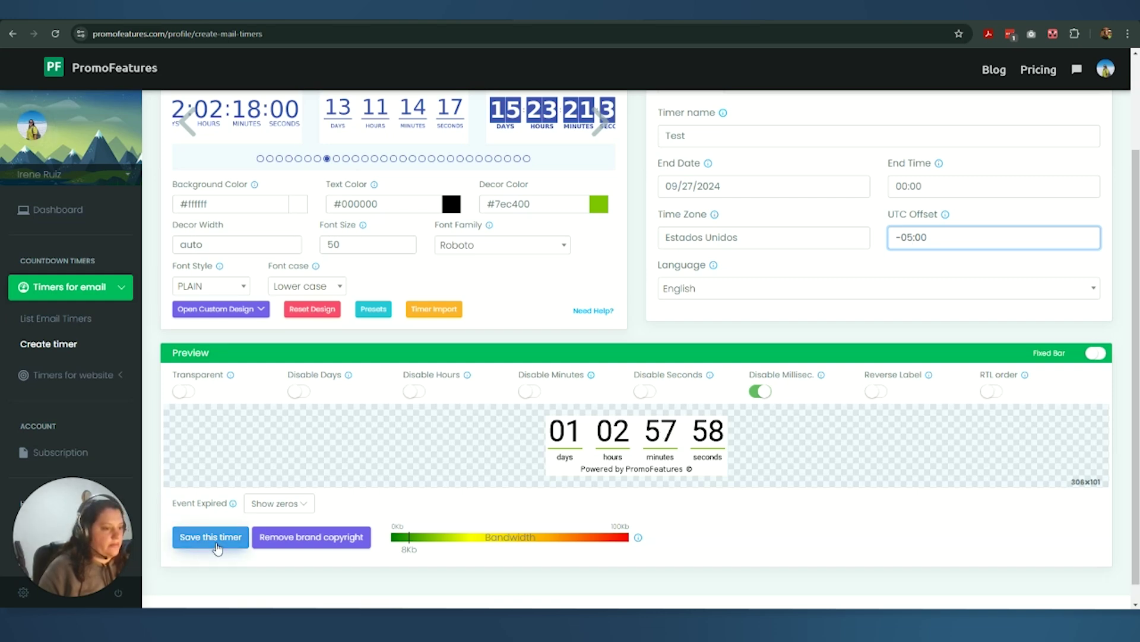
Step: Save the Test timer and copy its HTML embed code
{"action": "left_click", "coordinate": [217, 545]}
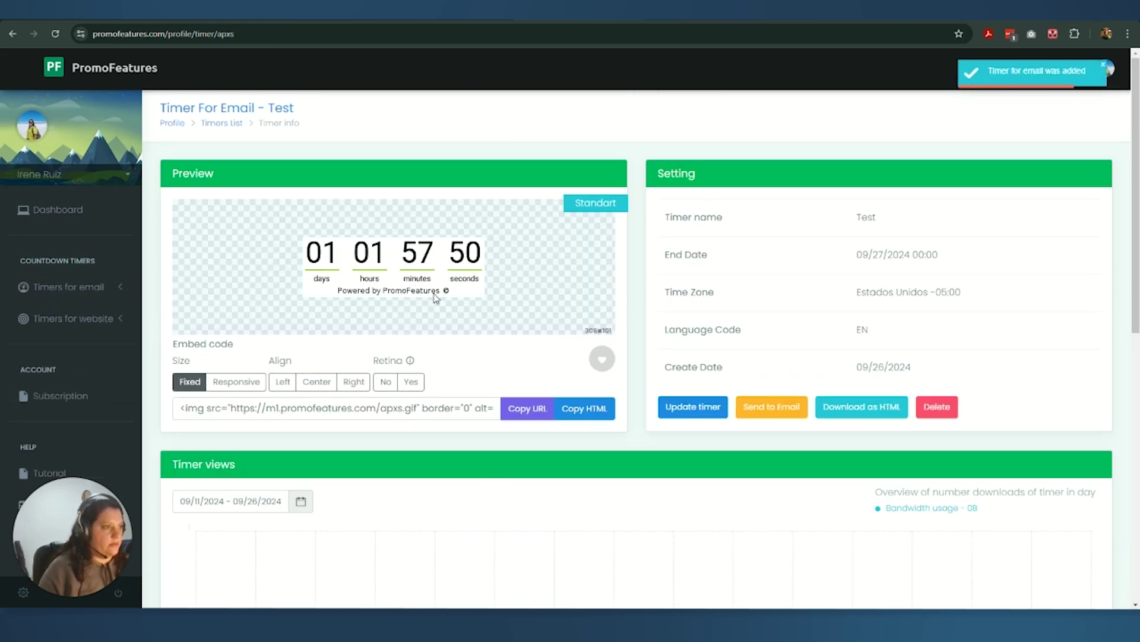
{"action": "left_click", "coordinate": [535, 414]}
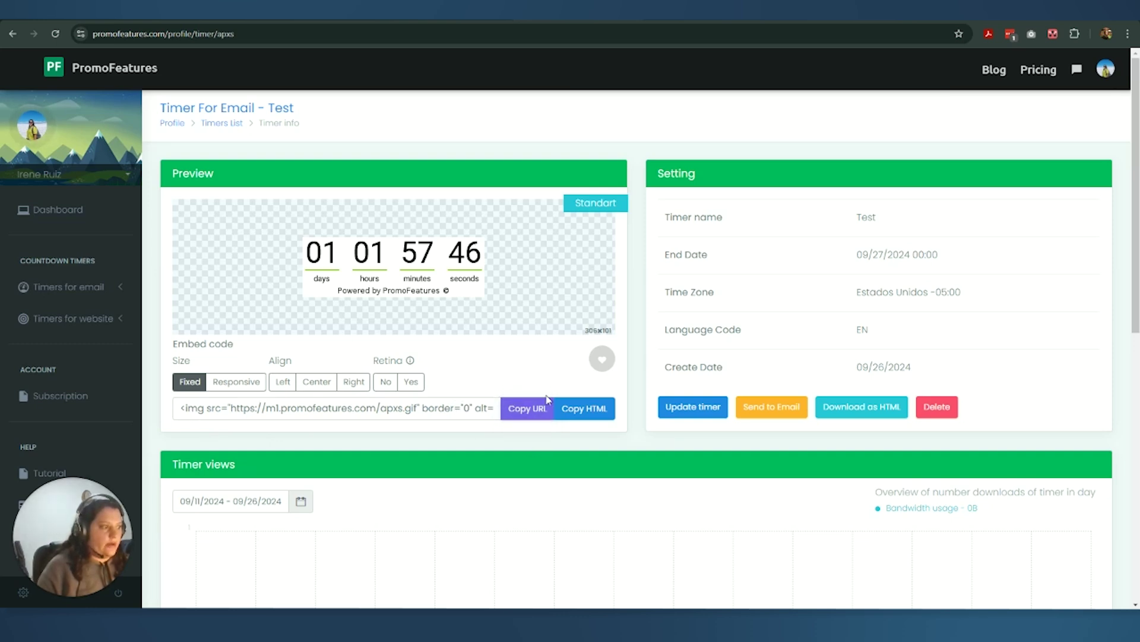
{"action": "left_click", "coordinate": [460, 410]}
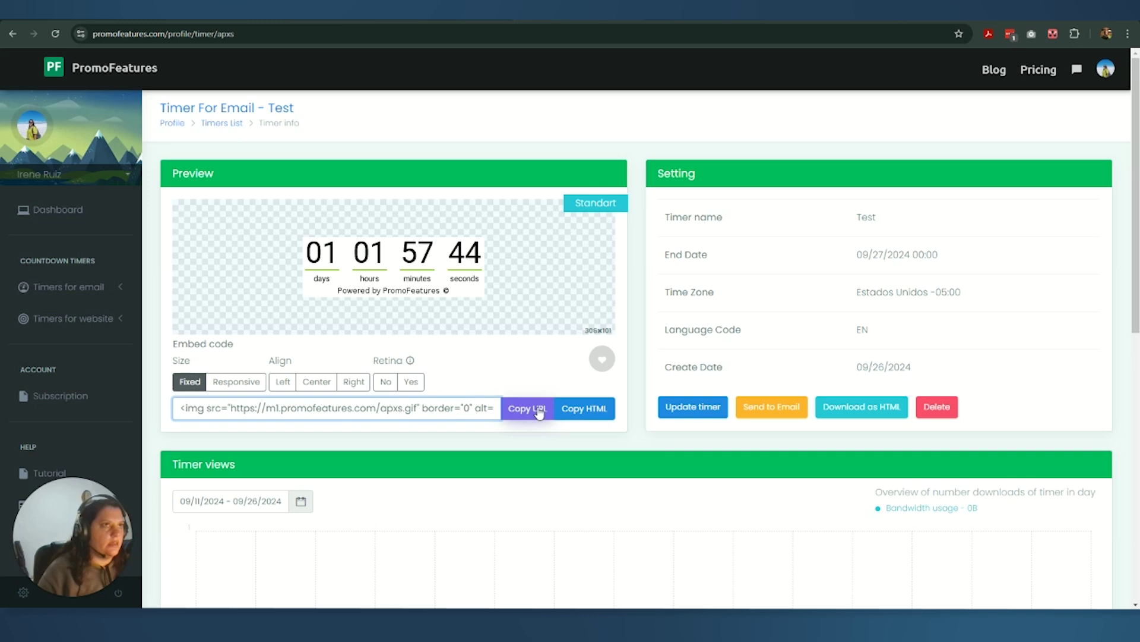
{"action": "left_click", "coordinate": [582, 408]}
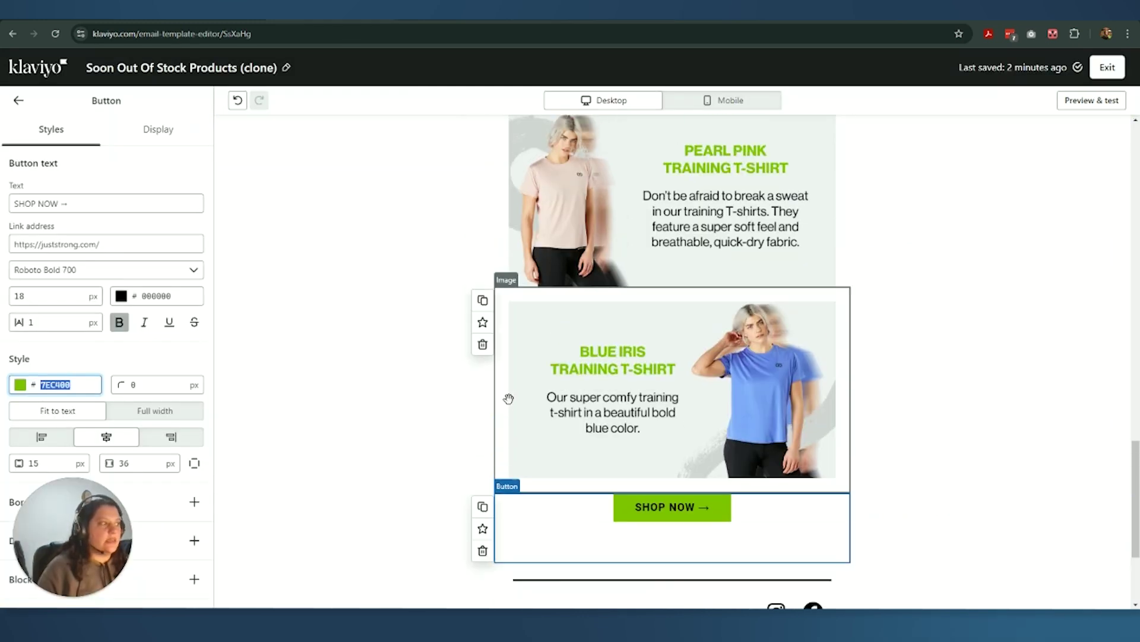
Step: Paste the Test timer's img HTML into a new text block below the Sendtric countdown, then return to PromoFeatures
{"action": "scroll", "coordinate": [508, 398], "scroll_direction": "up", "scroll_amount": 15}
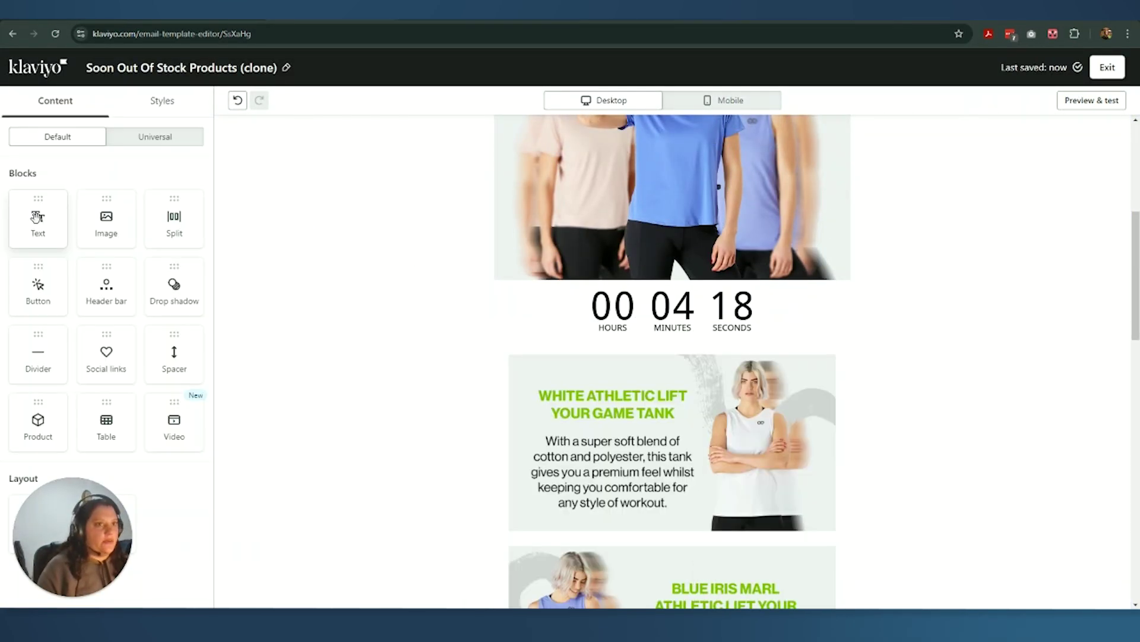
{"action": "left_click_drag", "start_coordinate": [37, 217], "coordinate": [574, 339]}
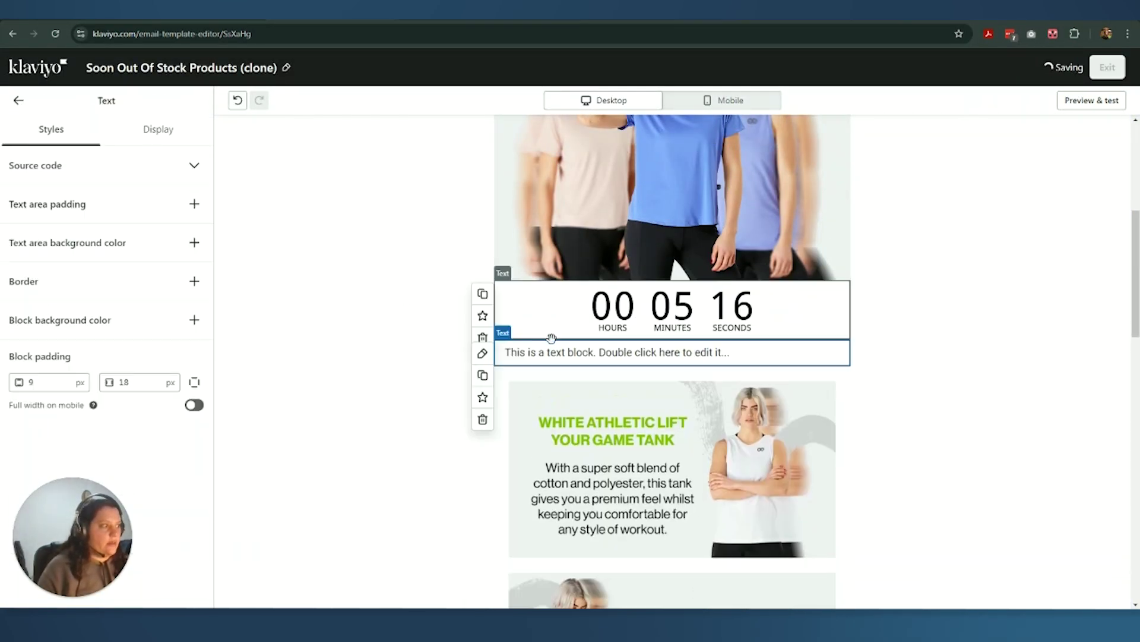
{"action": "left_click", "coordinate": [196, 166]}
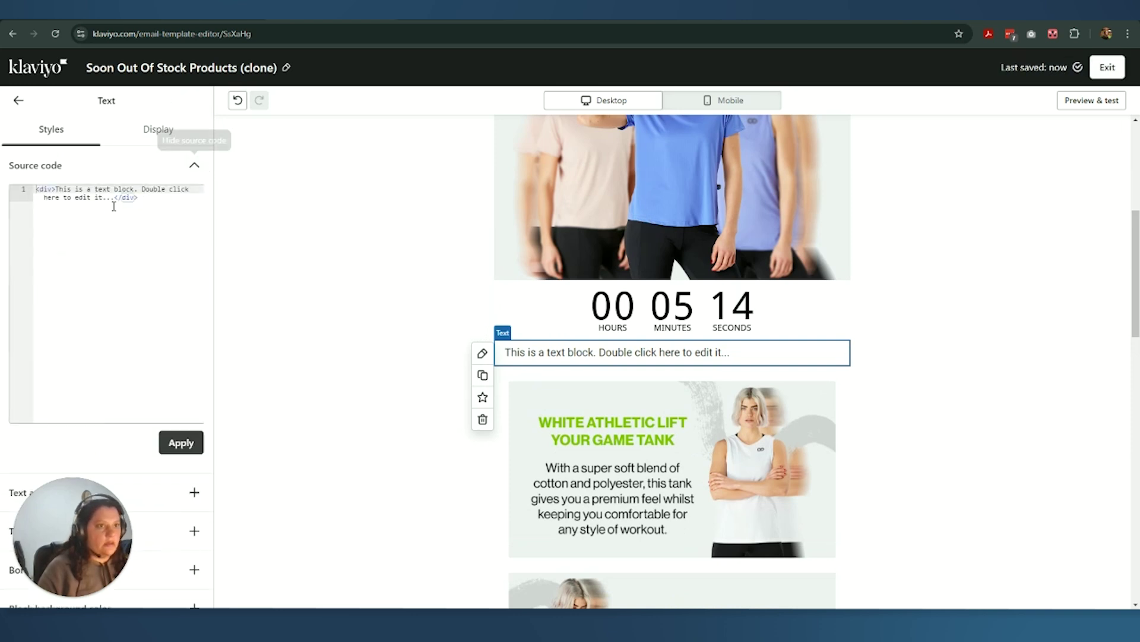
{"action": "key", "text": "ctrl+a"}
{"action": "key", "text": "ctrl+v"}
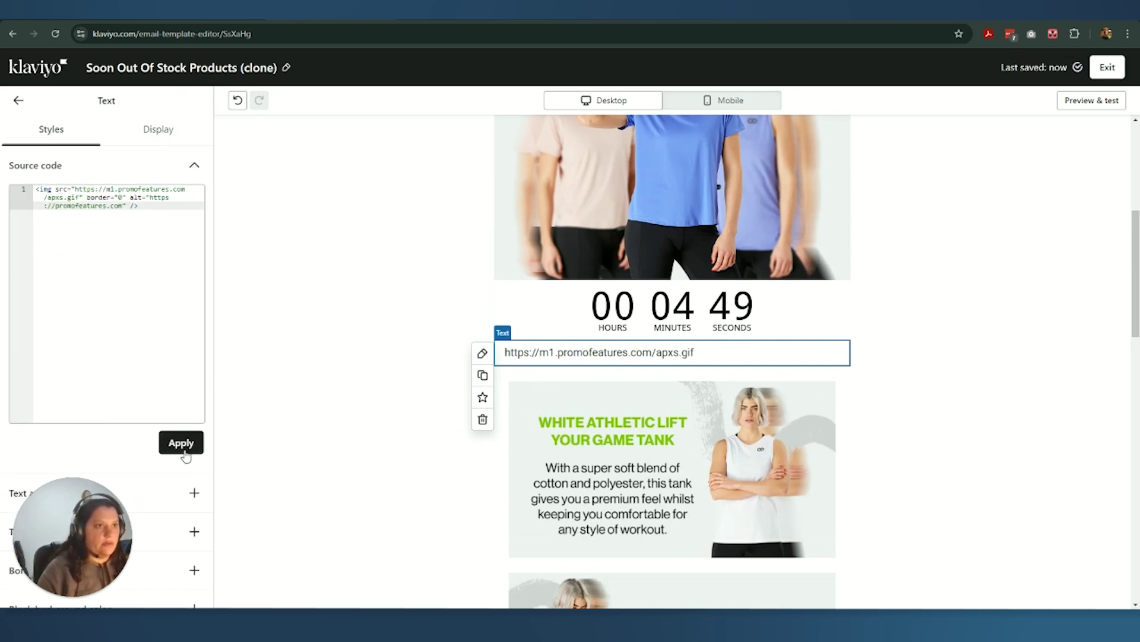
{"action": "left_click", "coordinate": [196, 448]}
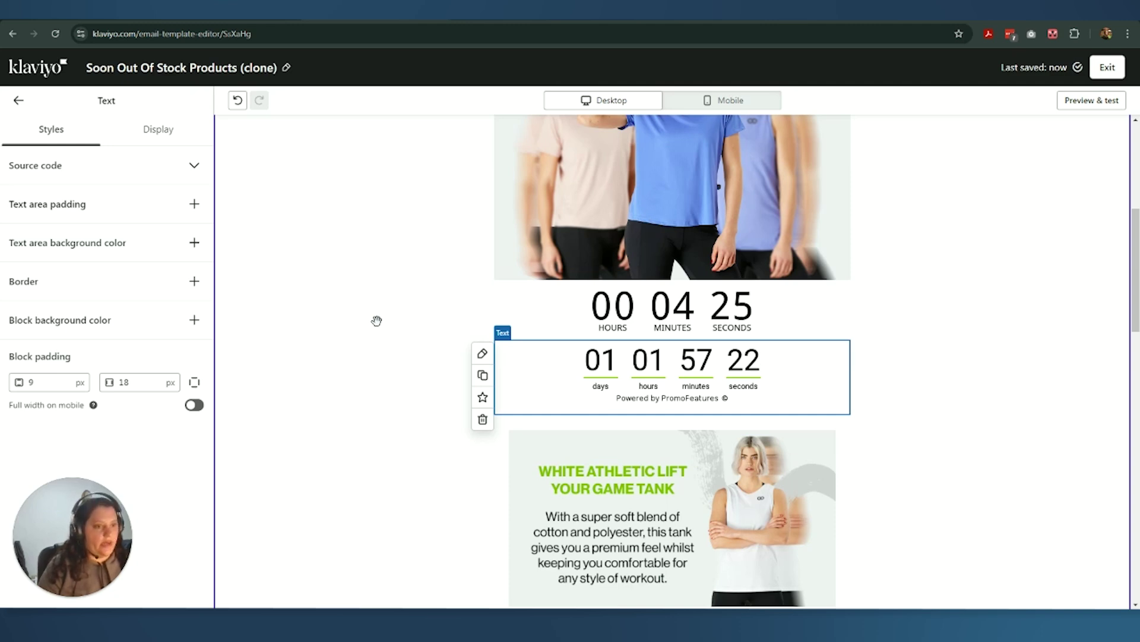
{"action": "key", "text": "ctrl+Tab"}
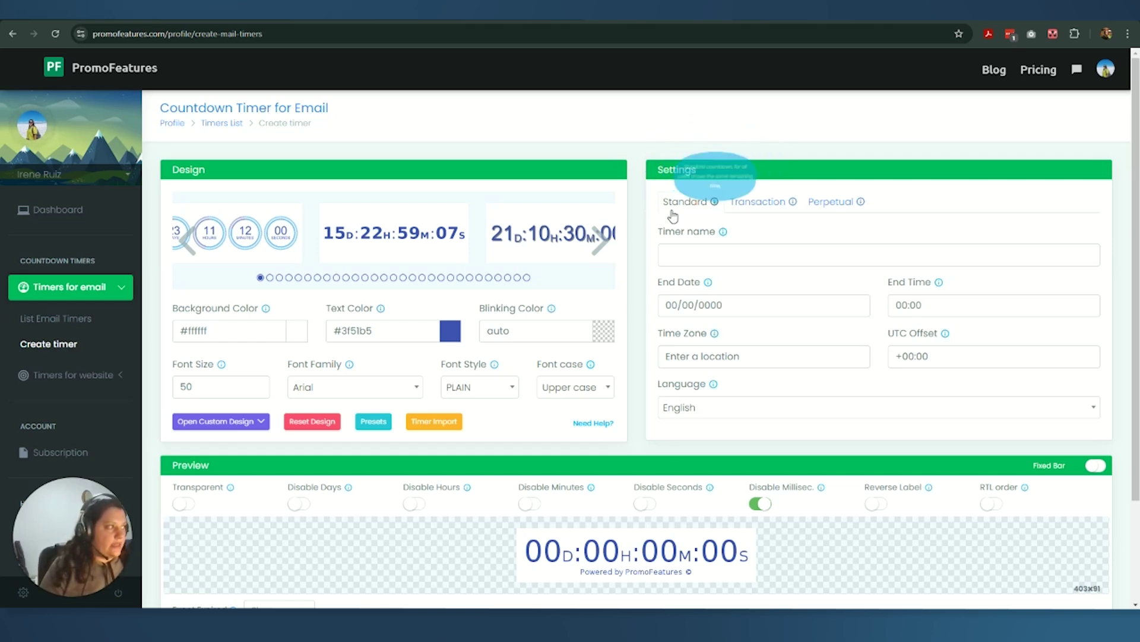
Step: Set the new timer's type to Transaction (evergreen) and name it Test2
{"action": "mouse_move", "coordinate": [793, 209]}
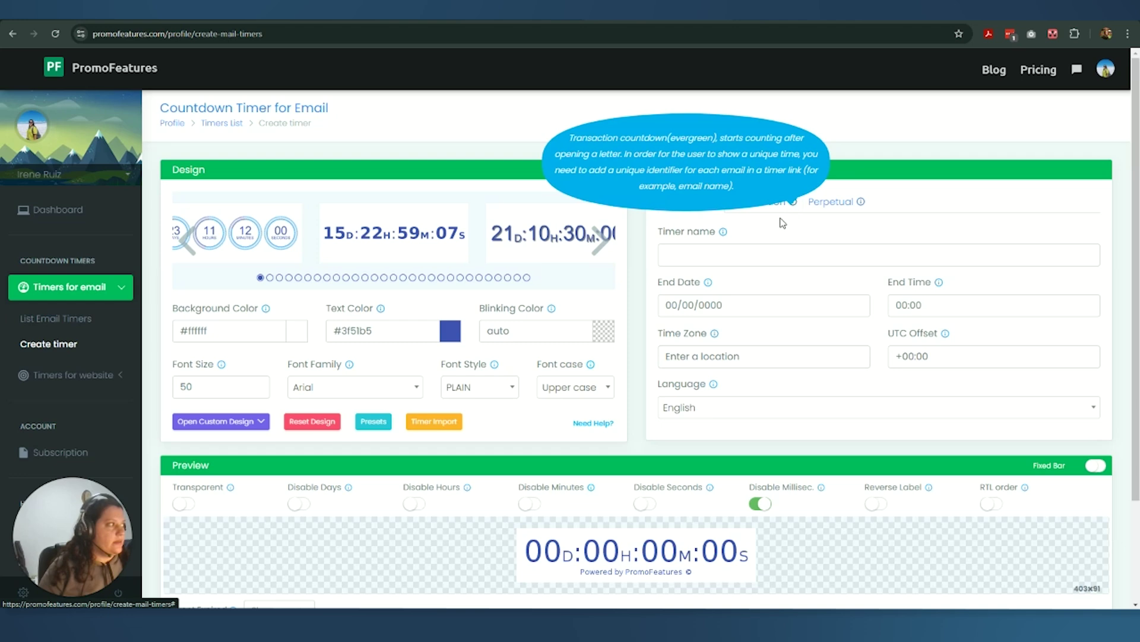
{"action": "left_click", "coordinate": [761, 203]}
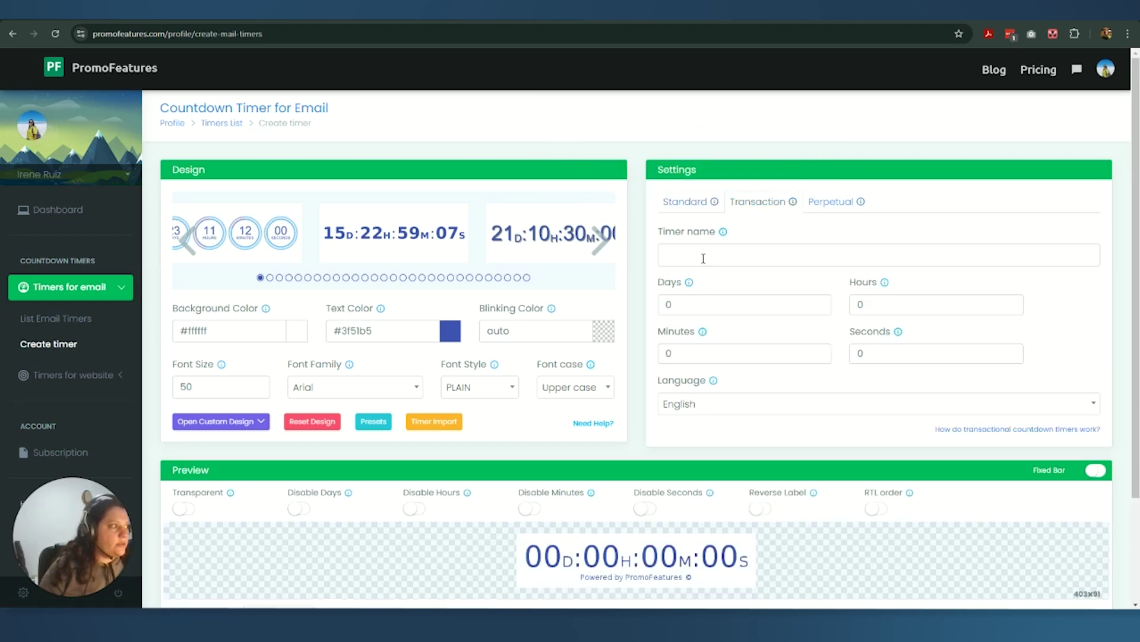
{"action": "left_click", "coordinate": [705, 259]}
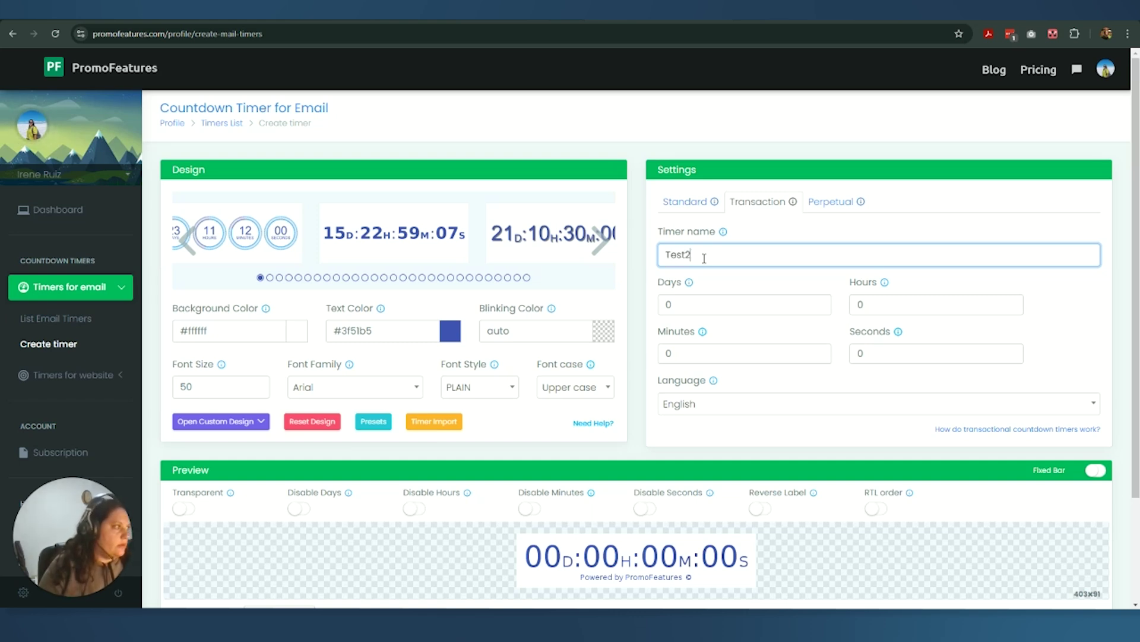
Step: Set the Test2 duration to 0 days and 24 hours
{"action": "left_click", "coordinate": [670, 304]}
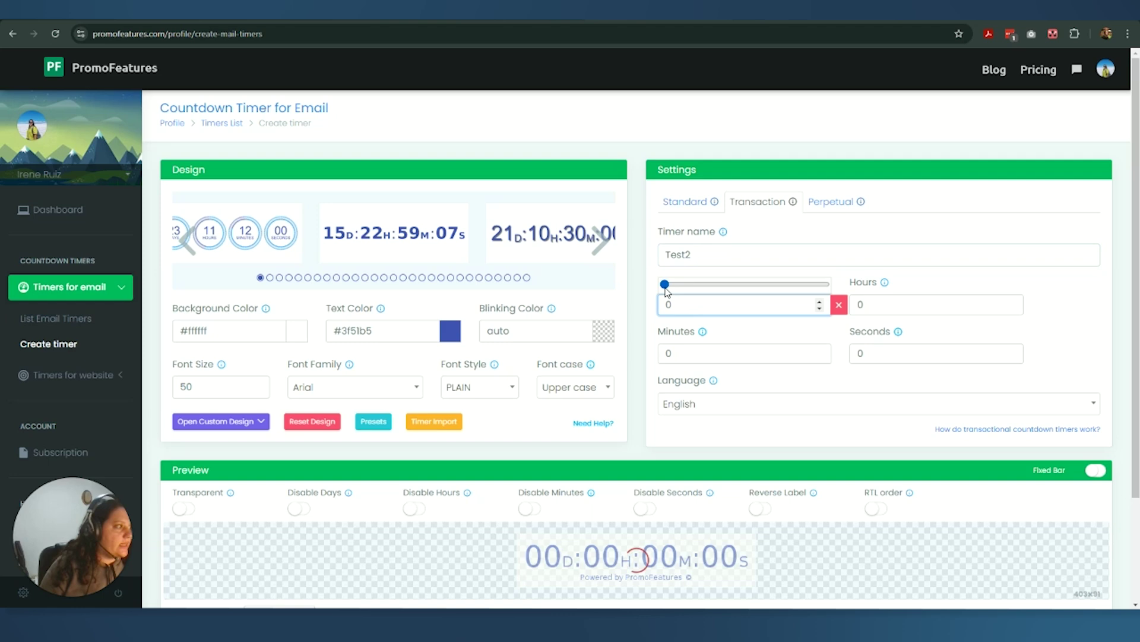
{"action": "left_click", "coordinate": [727, 291]}
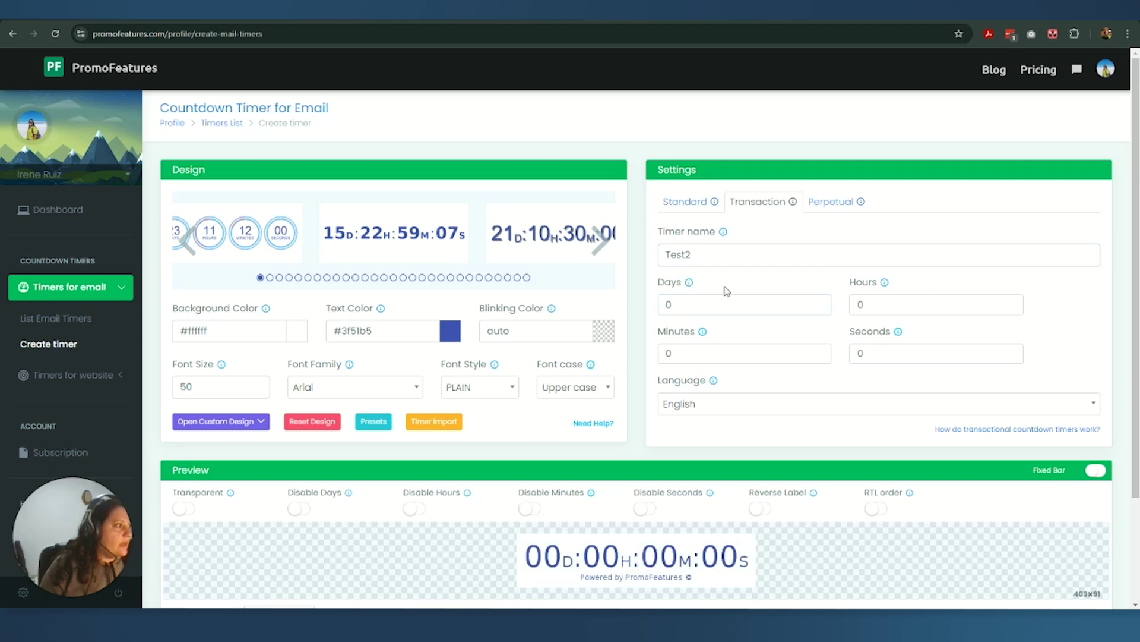
{"action": "left_click", "coordinate": [677, 299]}
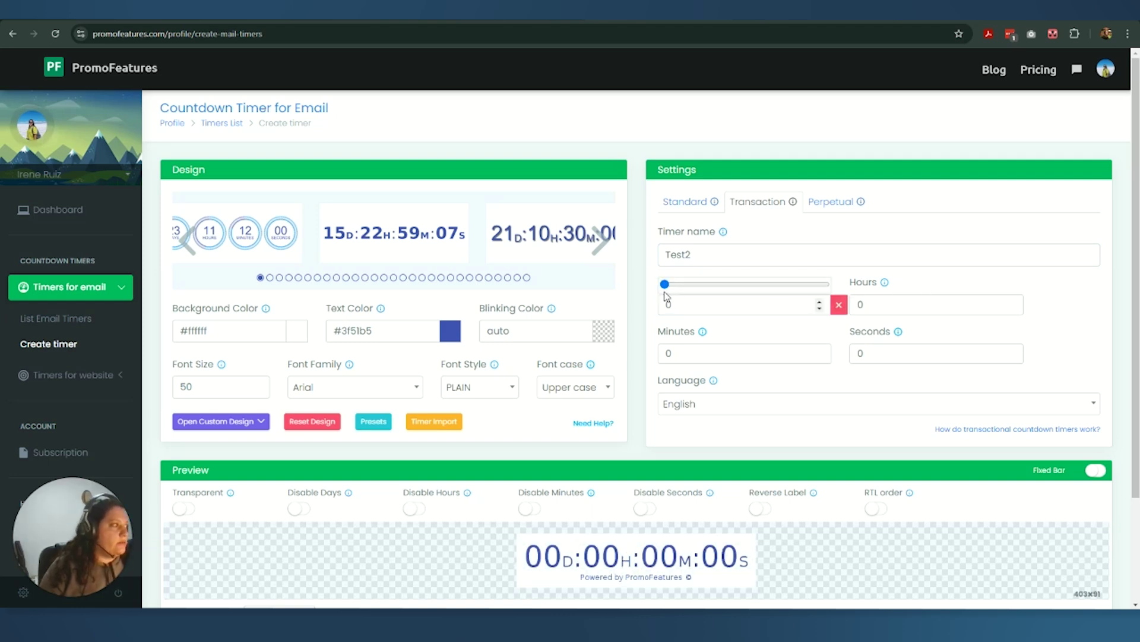
{"action": "left_click_drag", "start_coordinate": [666, 285], "coordinate": [675, 286]}
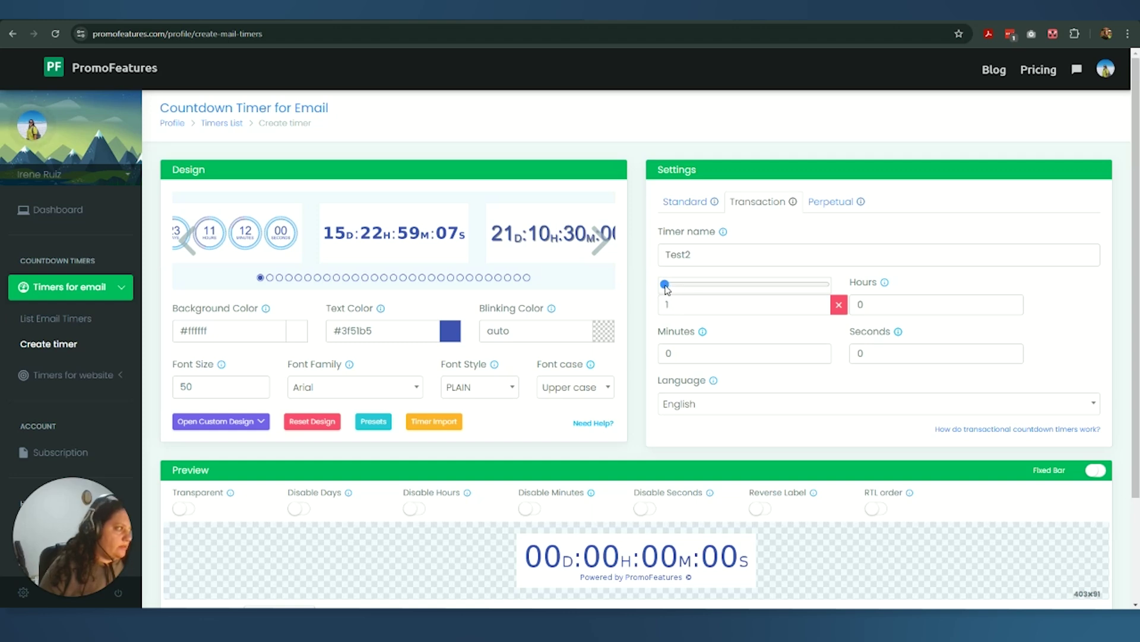
{"action": "left_click", "coordinate": [857, 325]}
{"action": "left_click", "coordinate": [772, 304]}
{"action": "key", "text": "BackSpace"}
{"action": "type", "text": "0"}
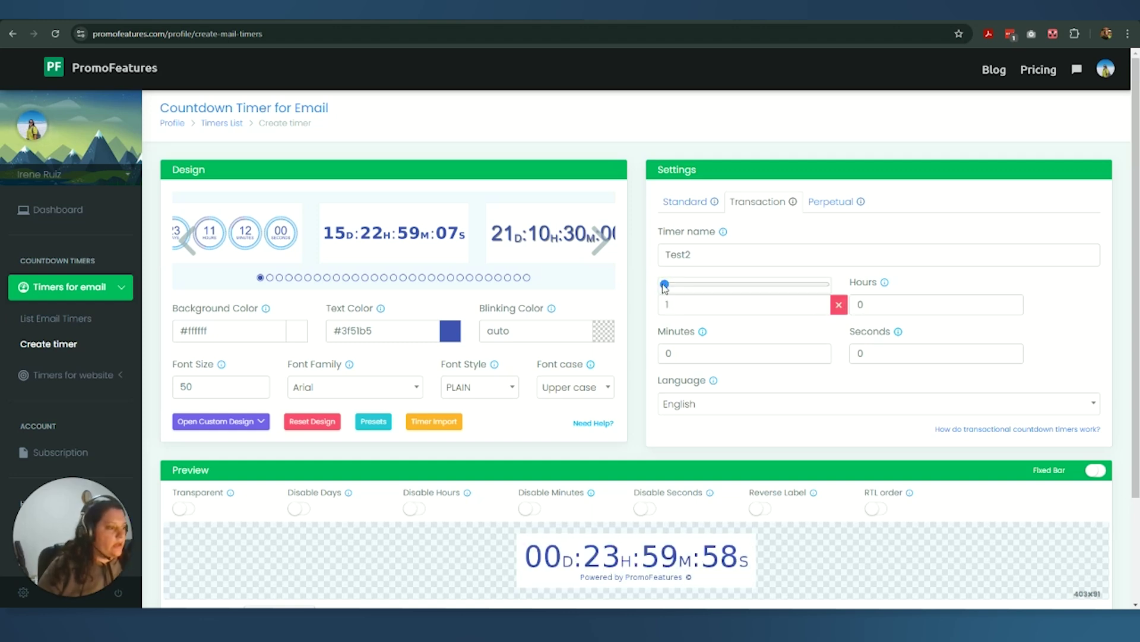
{"action": "left_click", "coordinate": [882, 303]}
{"action": "key", "text": "BackSpace"}
{"action": "type", "text": "24"}
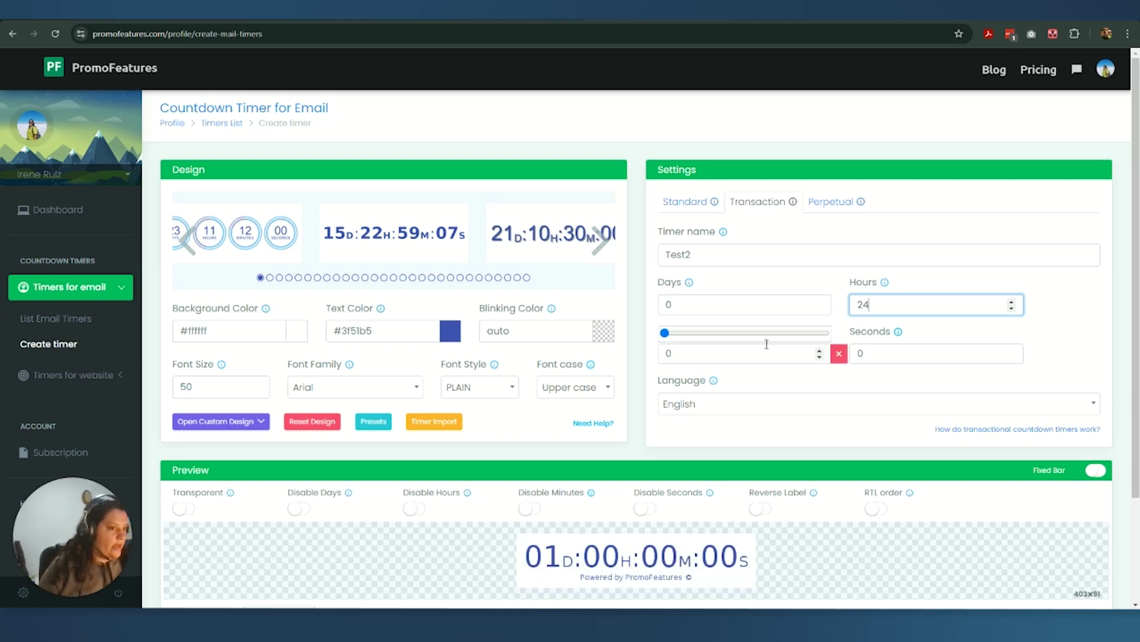
Step: Turn on Disable Days and save the Test2 timer
{"action": "scroll", "coordinate": [851, 349], "scroll_direction": "down", "scroll_amount": 1}
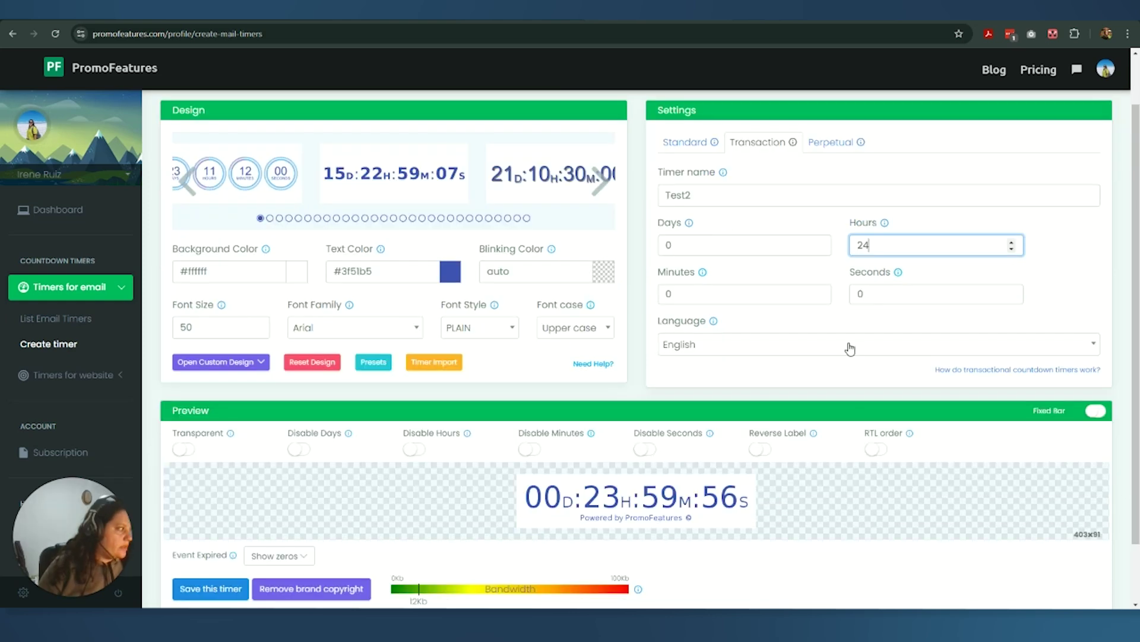
{"action": "left_click", "coordinate": [298, 450]}
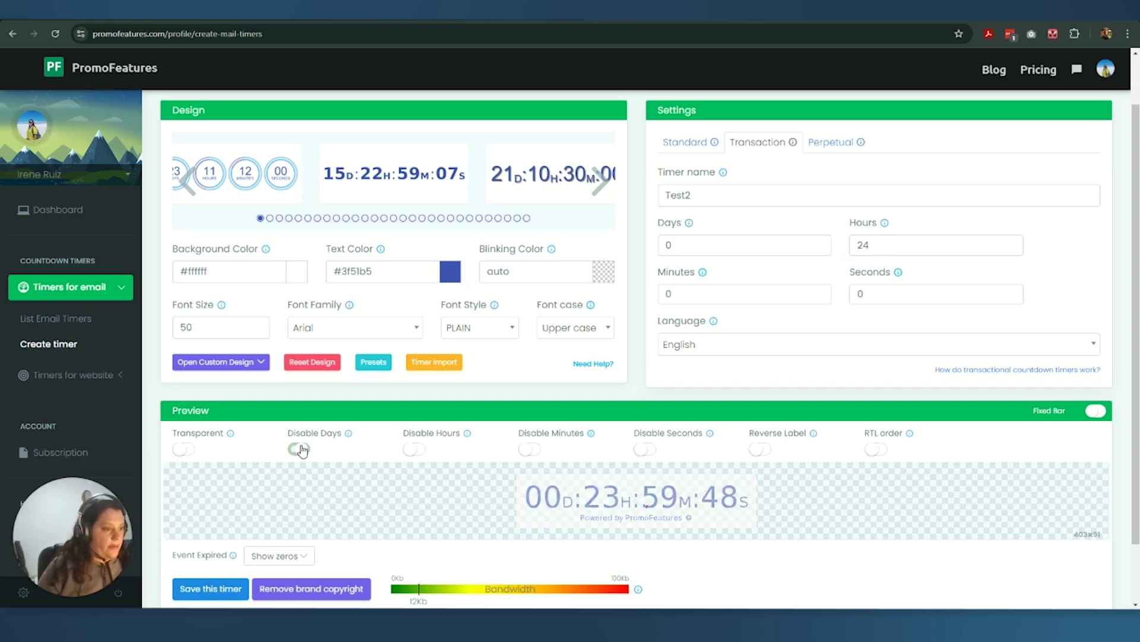
{"action": "scroll", "coordinate": [436, 474], "scroll_direction": "down", "scroll_amount": 2}
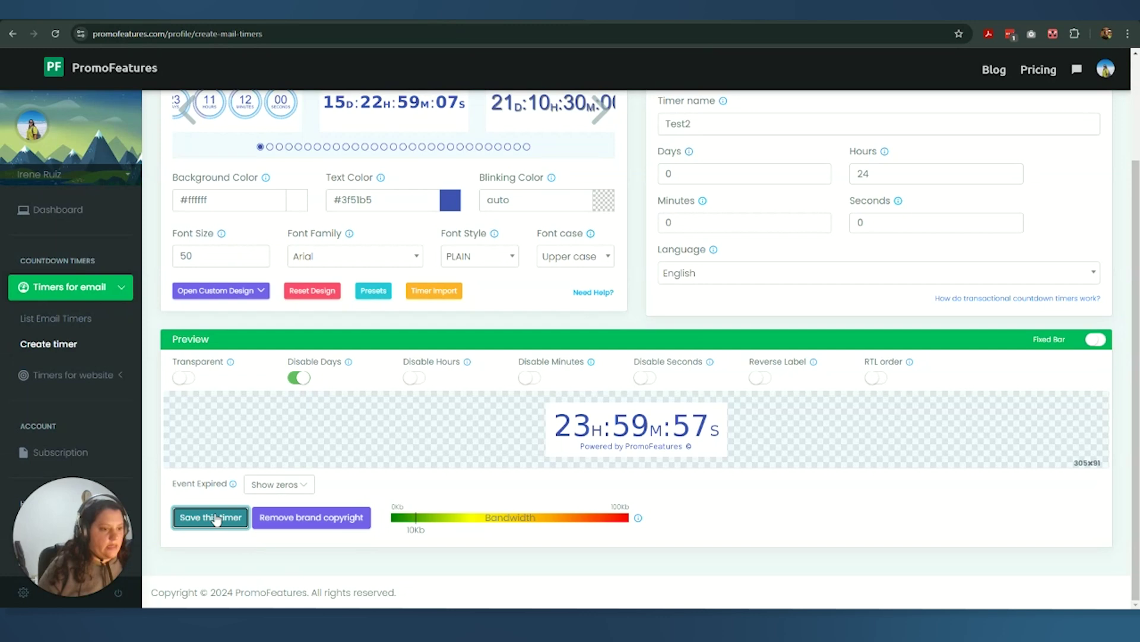
{"action": "left_click", "coordinate": [215, 518]}
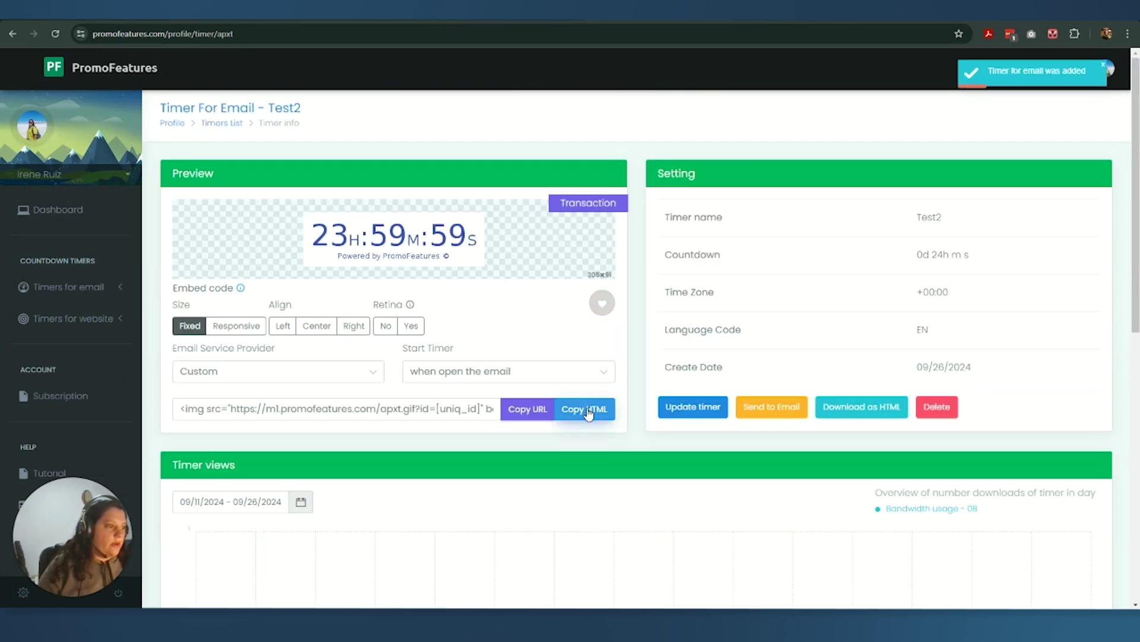
Step: Copy the 24-hour evergreen timer's HTML embed code and close the first text block's settings
{"action": "left_click", "coordinate": [587, 411]}
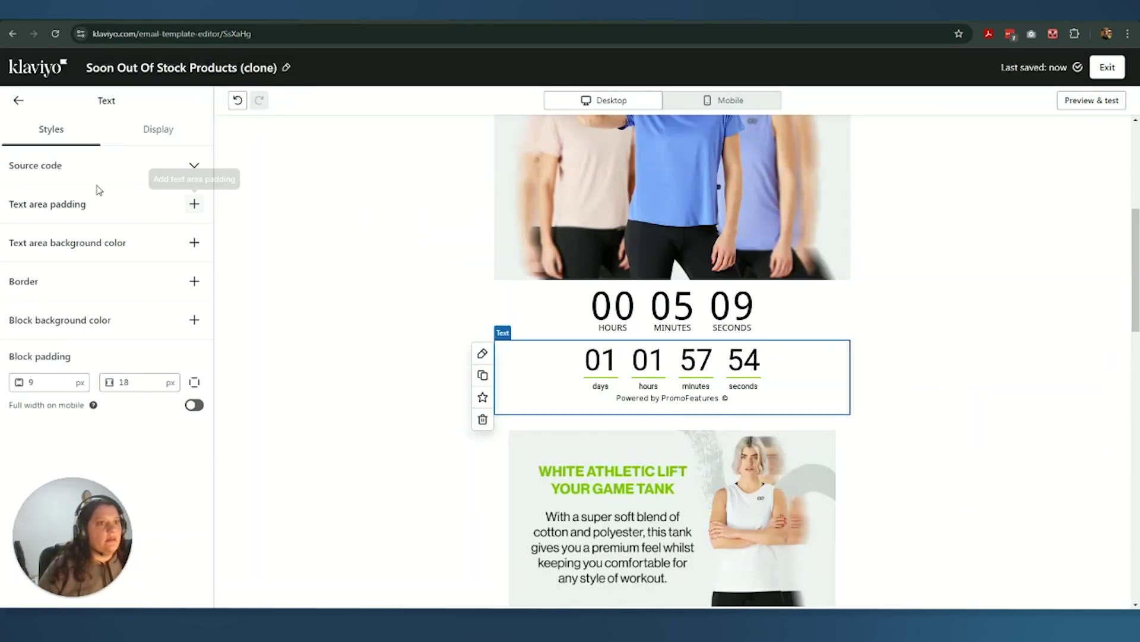
{"action": "left_click", "coordinate": [194, 166]}
{"action": "left_click", "coordinate": [194, 165]}
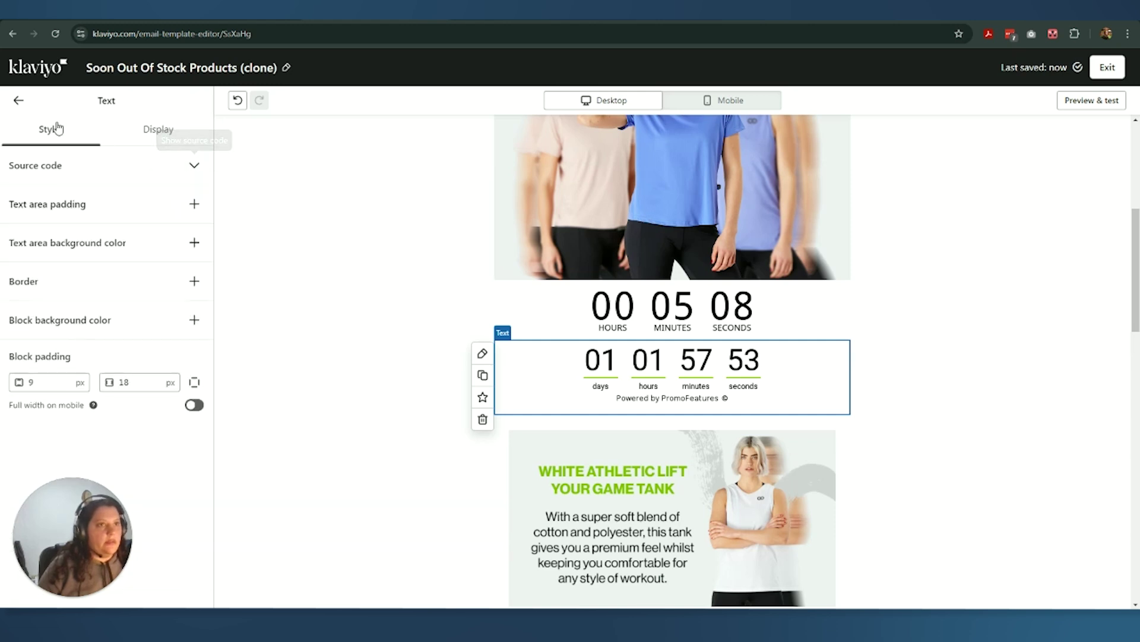
{"action": "left_click", "coordinate": [18, 101]}
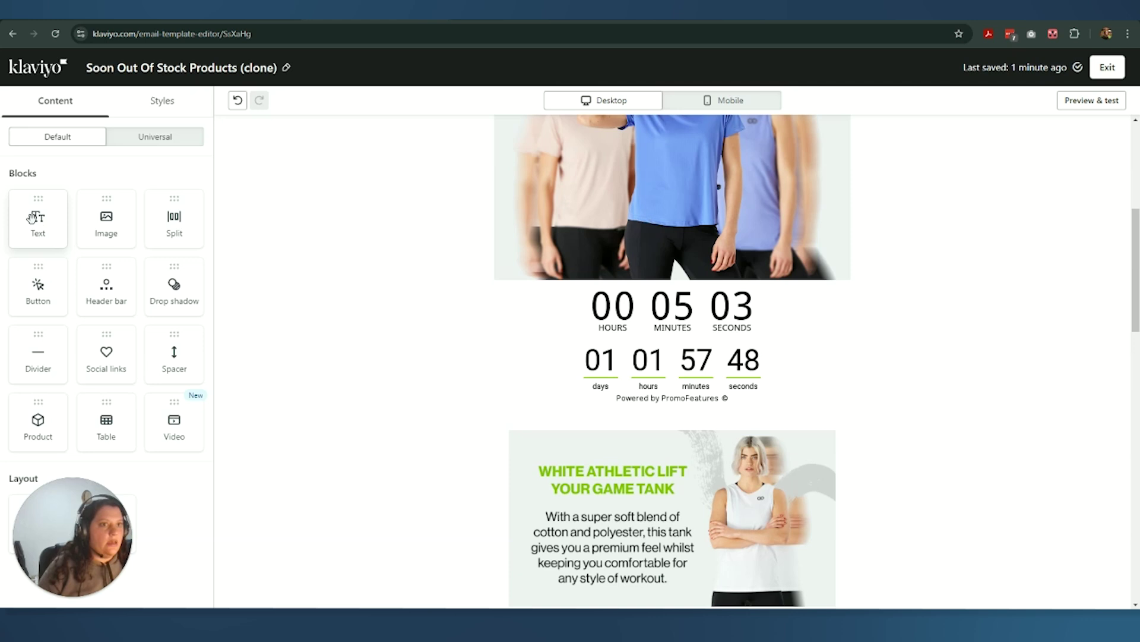
Step: Add a Text block below the fixed-date timer whose source code is replaced with the evergreen timer HTML
{"action": "left_click_drag", "start_coordinate": [33, 217], "coordinate": [624, 423]}
{"action": "left_click", "coordinate": [194, 166]}
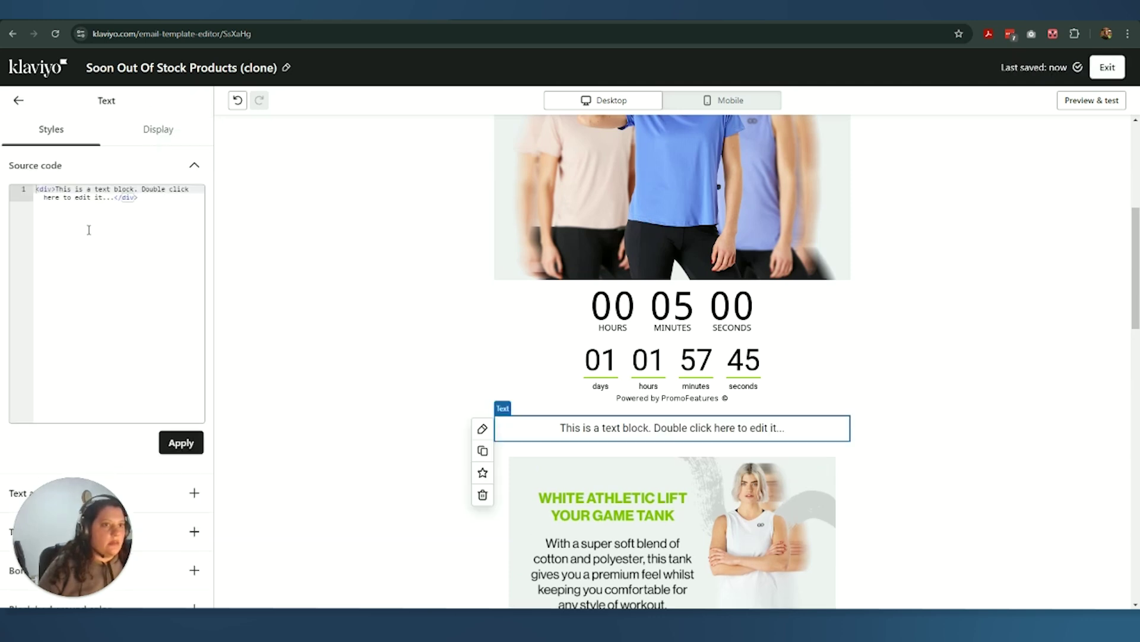
{"action": "left_click_drag", "start_coordinate": [89, 229], "coordinate": [32, 188]}
{"action": "type", "text": "<img src=\"https://m1.promofeatures.com/apxt.gif?id=[uniq_id]\" border=\"0\" alt=\"https://promofeatures.com\" />"}
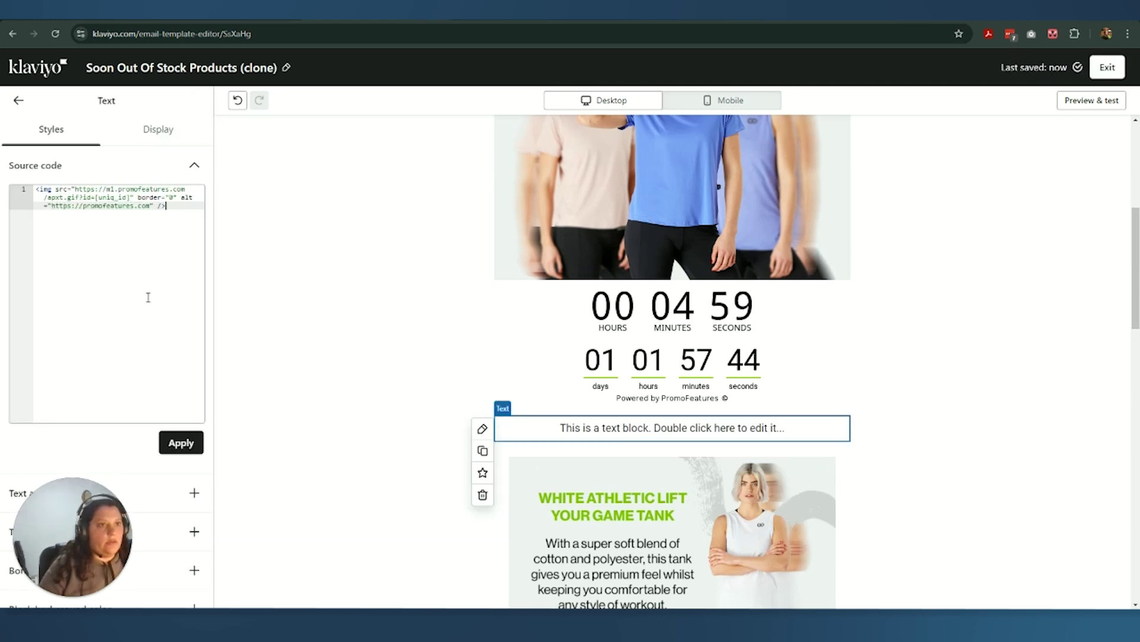
{"action": "left_click", "coordinate": [182, 442]}
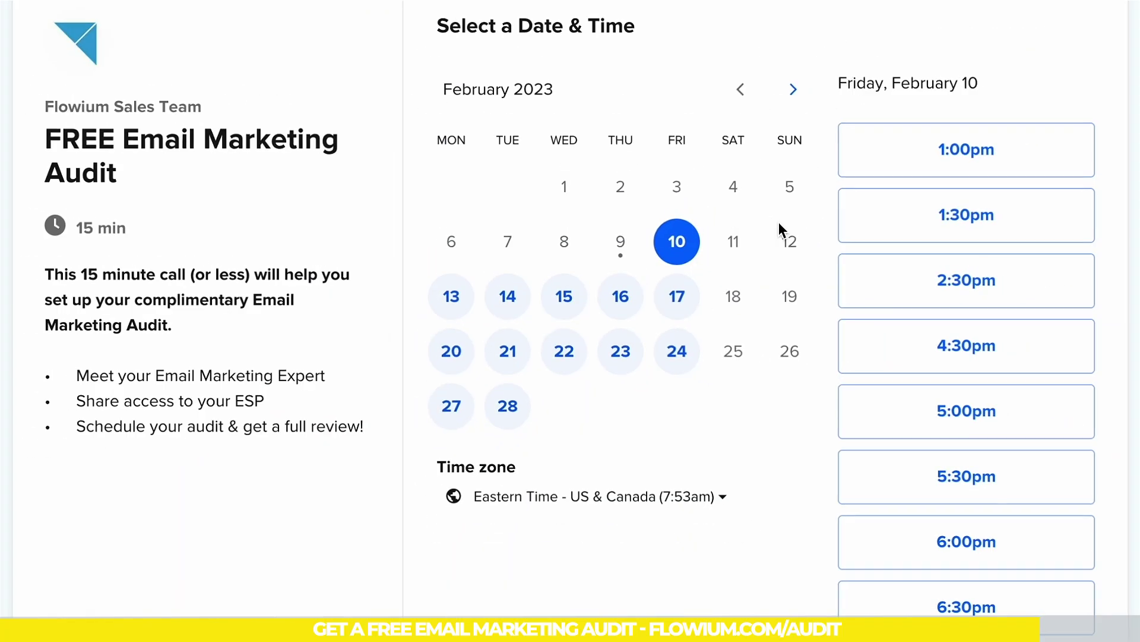
Step: Choose the 2:30pm slot on Friday, February 10, 2023
{"action": "left_click", "coordinate": [894, 271]}
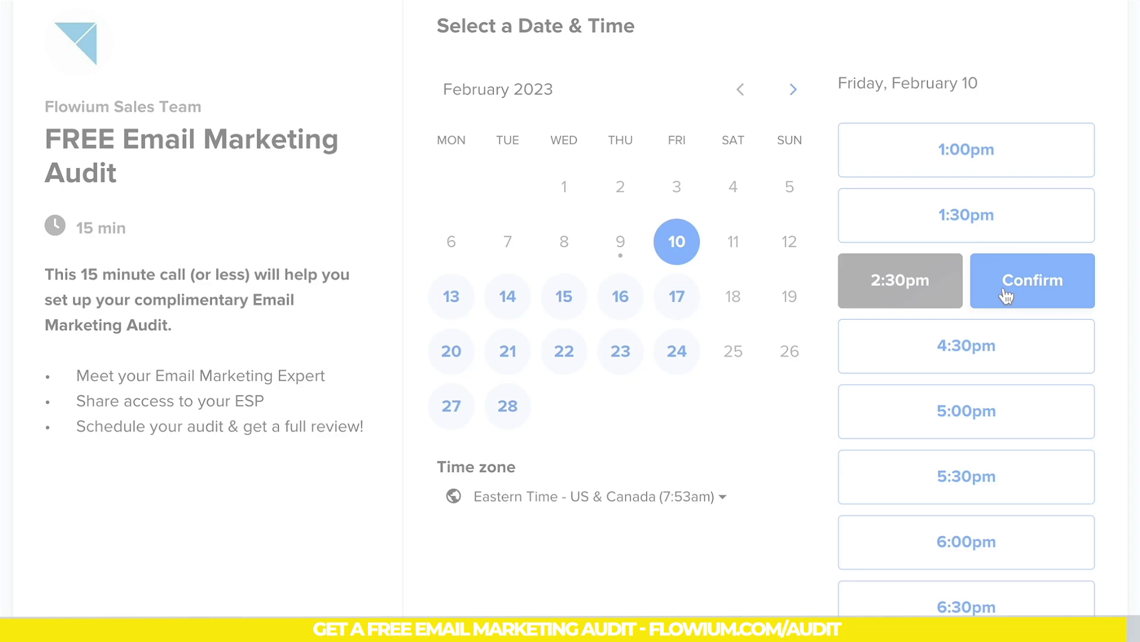